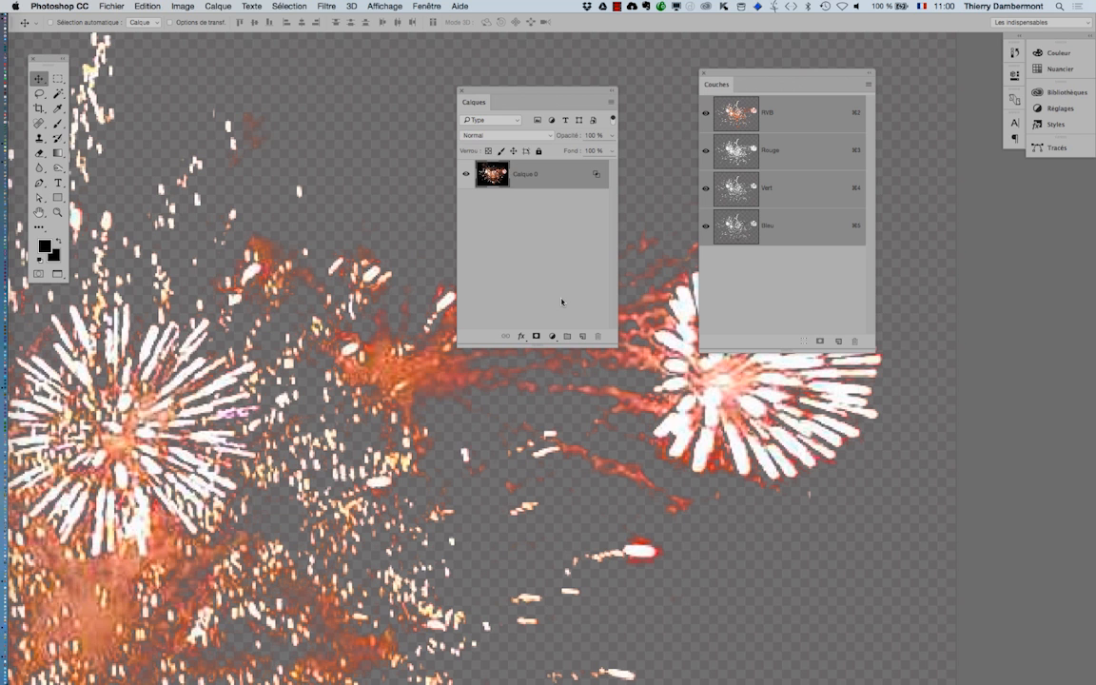
# - Shorten the layers panel and add a new empty layer beneath the fireworks layer Calque 0
pyautogui.scroll(-2, 376, 372)
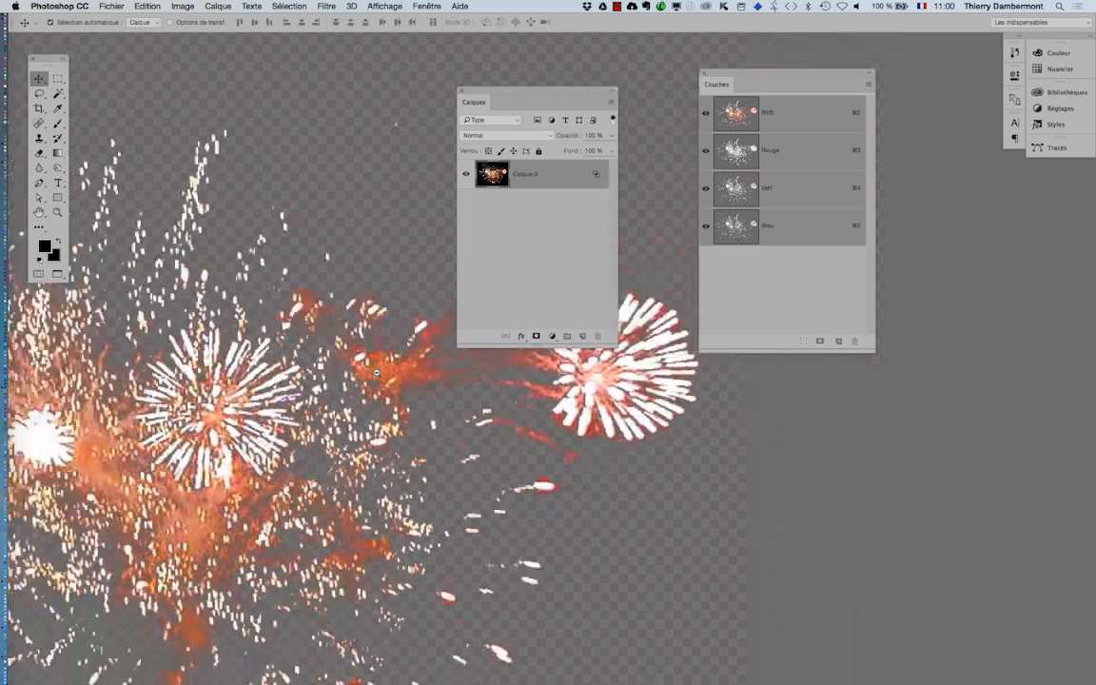
pyautogui.moveTo(376, 372); pyautogui.dragTo(333, 378)
pyautogui.moveTo(326, 419); pyautogui.dragTo(481, 392)
pyautogui.moveTo(509, 98); pyautogui.dragTo(543, 60)
pyautogui.scroll(5, 533, 317)
pyautogui.scroll(-5, 525, 316)
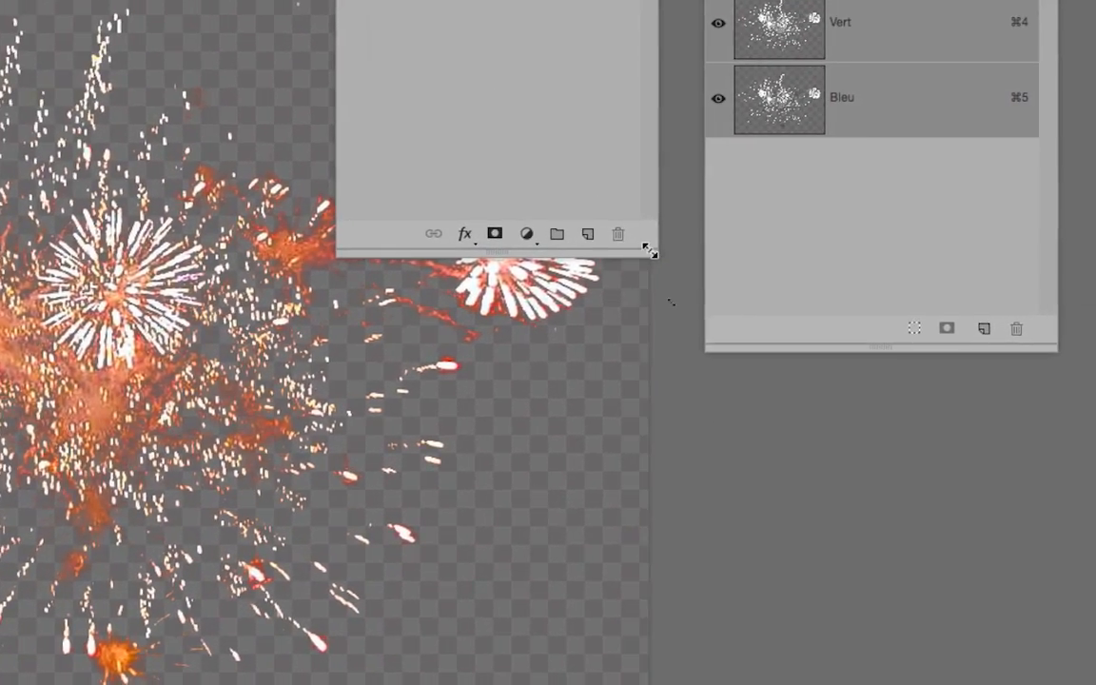
pyautogui.moveTo(688, 257); pyautogui.dragTo(657, 38)
pyautogui.click(607, 156)
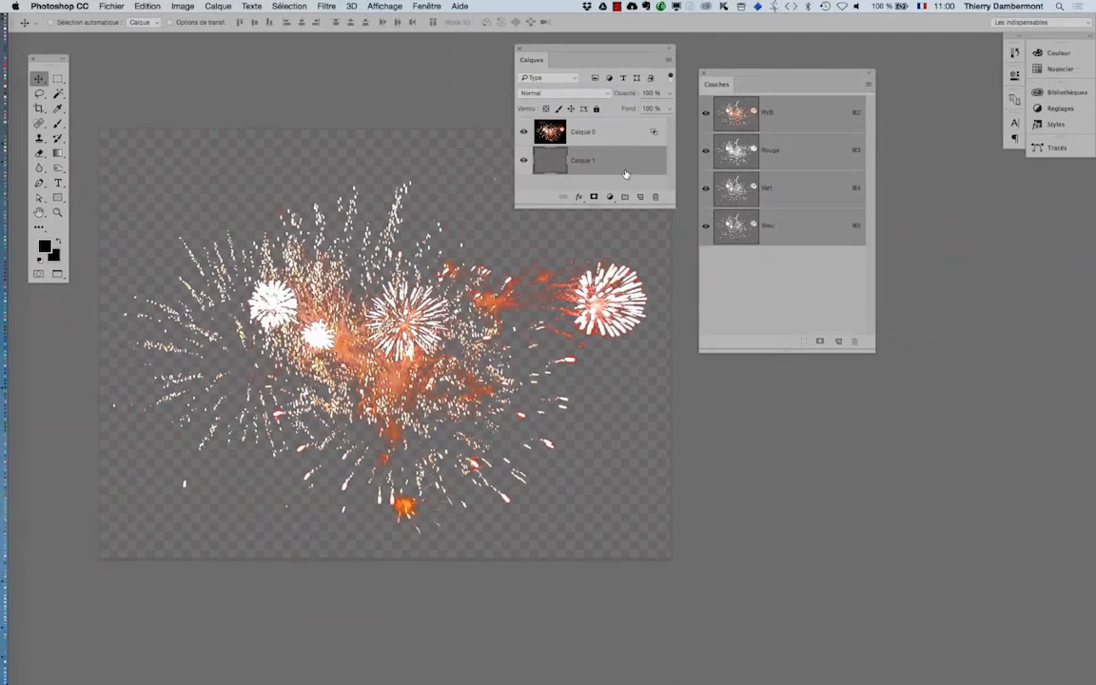
# - Show the on-screen keyboard viewer to locate the delete key, and close the viewer
pyautogui.click(147, 5)
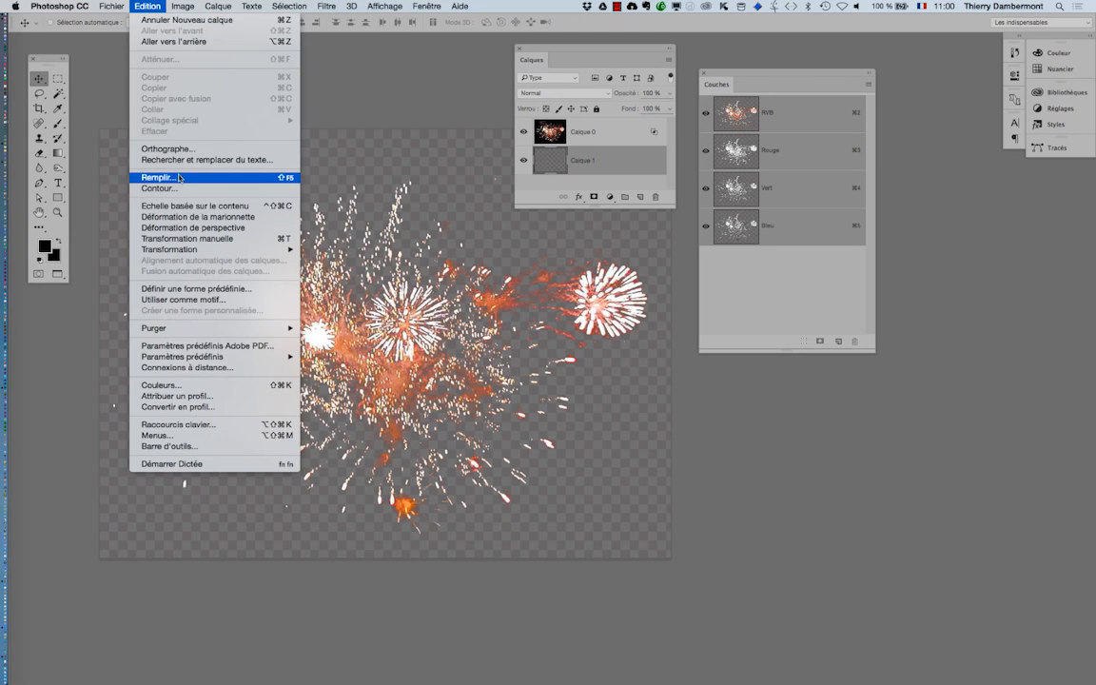
pyautogui.click(359, 52)
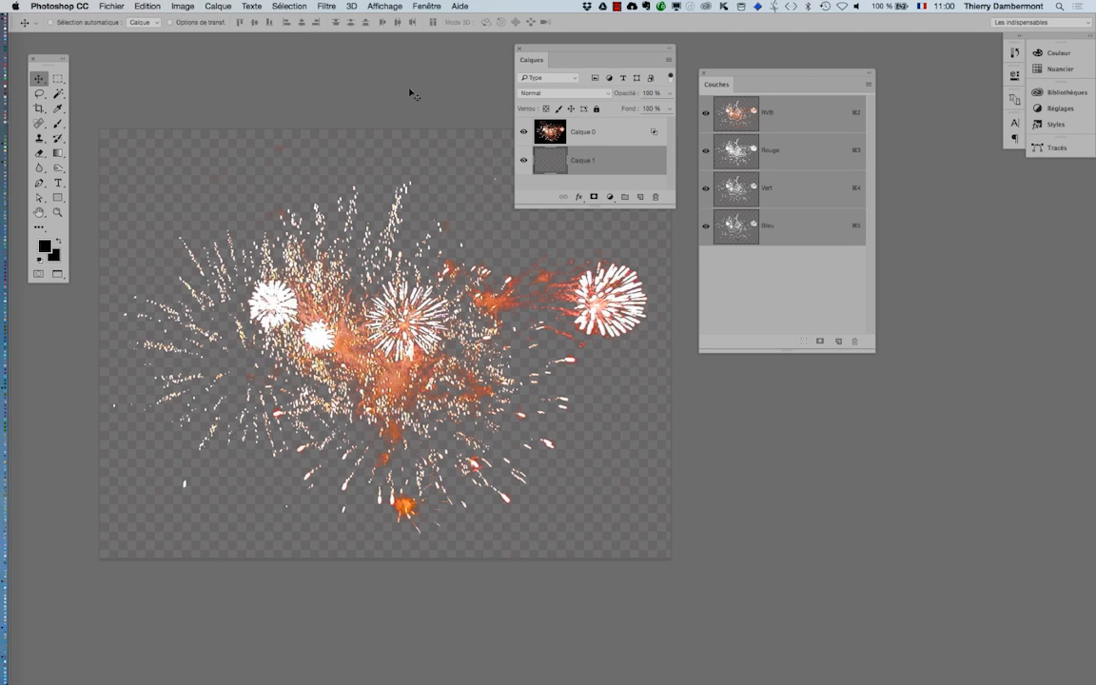
pyautogui.click(922, 5)
pyautogui.click(951, 99)
pyautogui.press('alt')
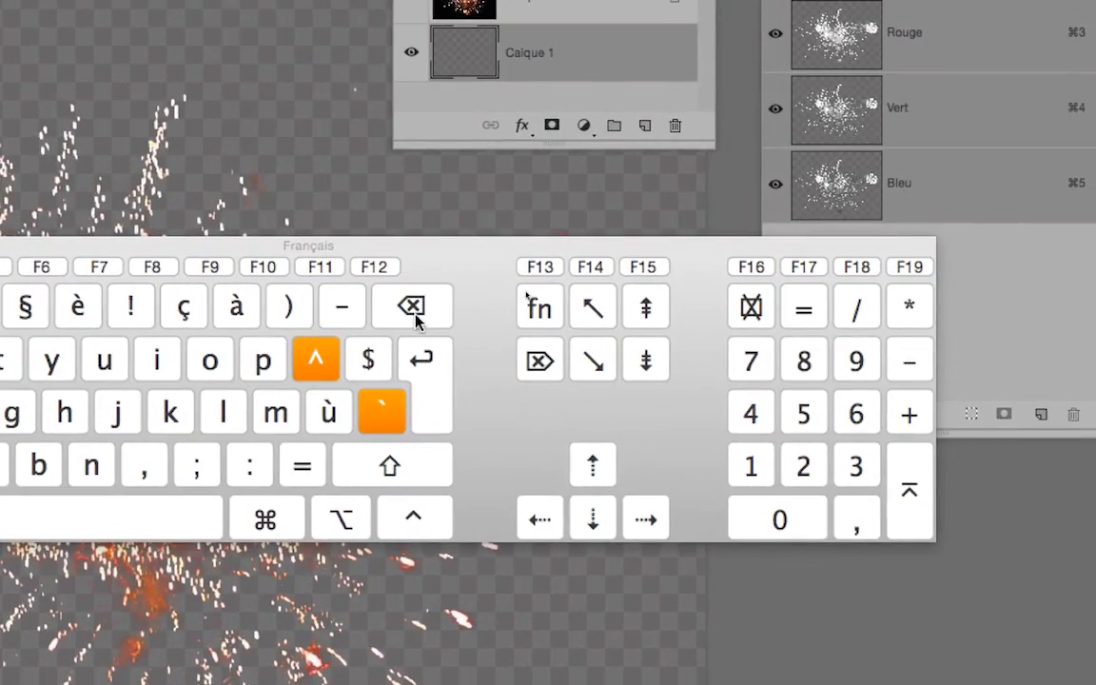
pyautogui.press('alt')
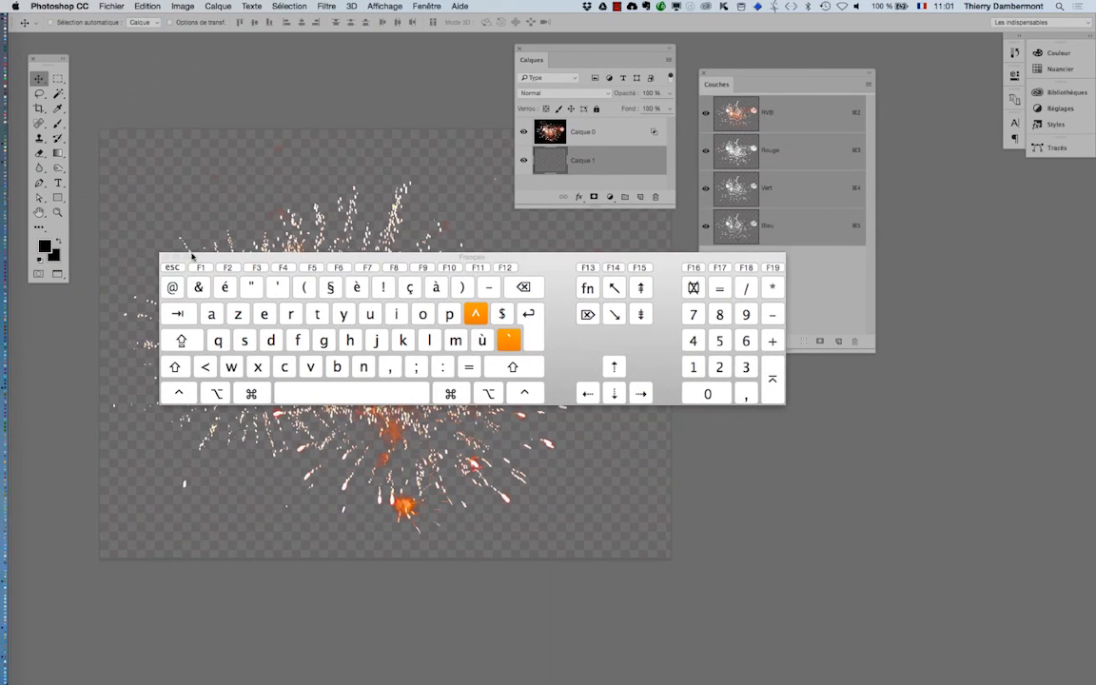
pyautogui.click(165, 257)
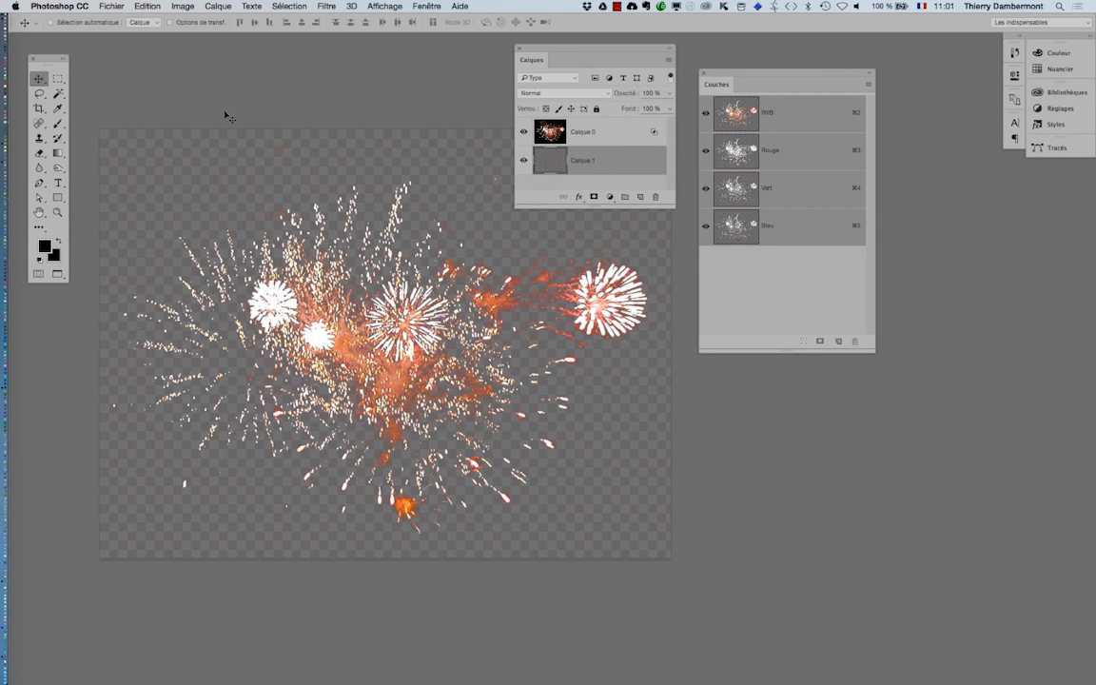
pyautogui.press('i')
pyautogui.hotkey('shift', 'BackSpace')
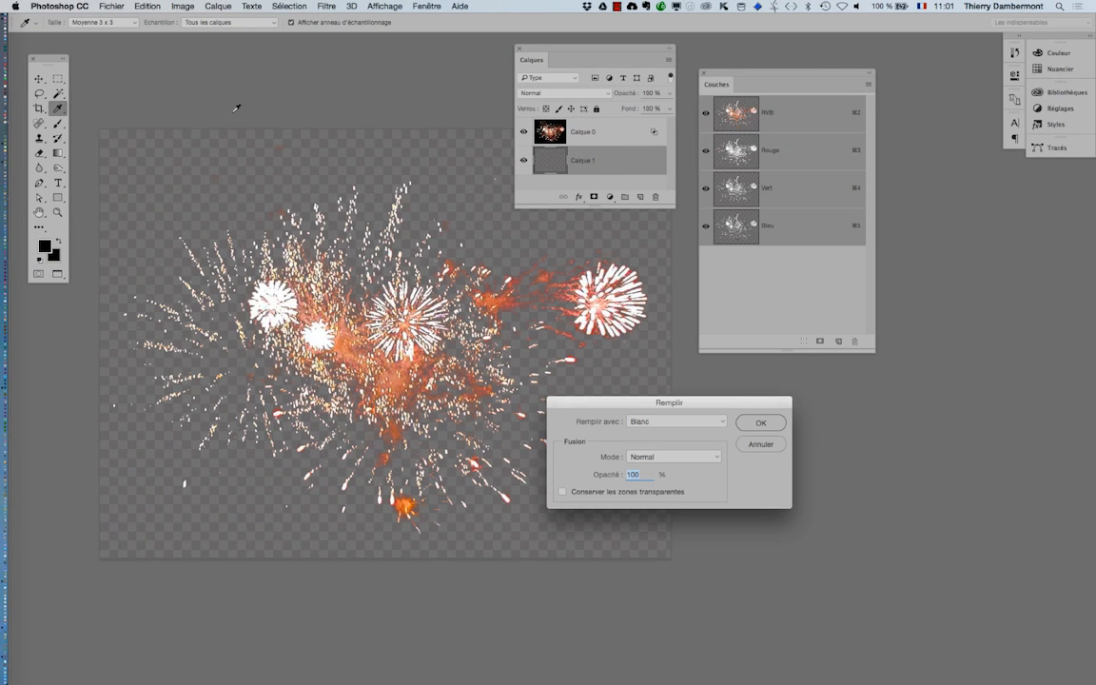
pyautogui.click(760, 444)
pyautogui.click(147, 7)
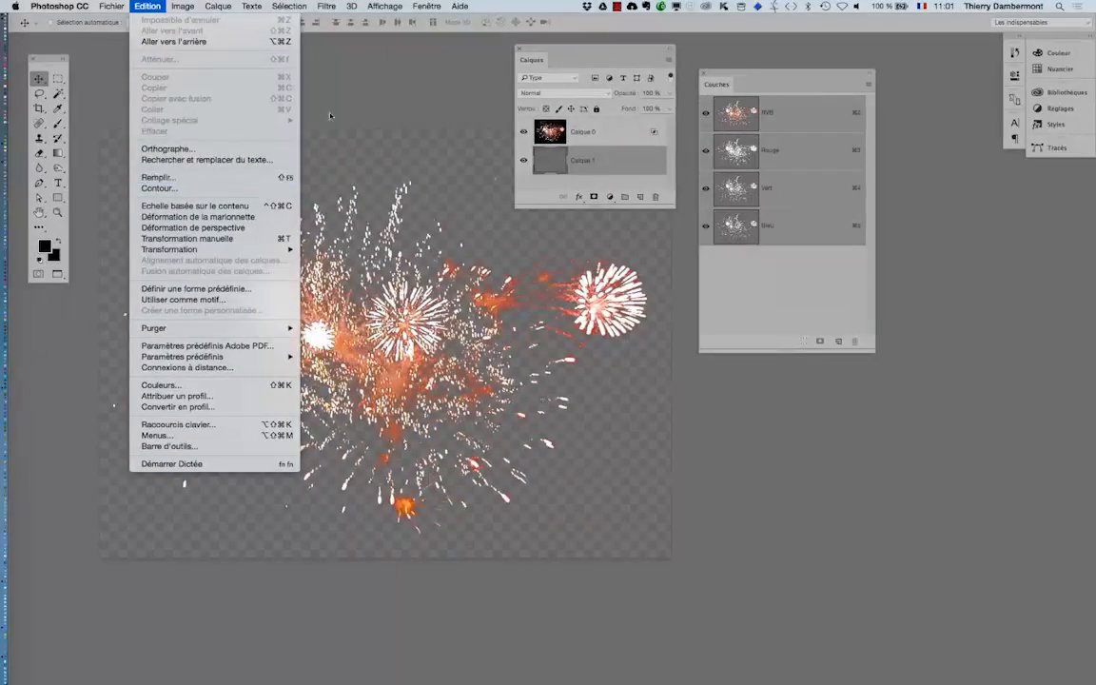
pyautogui.click(390, 90)
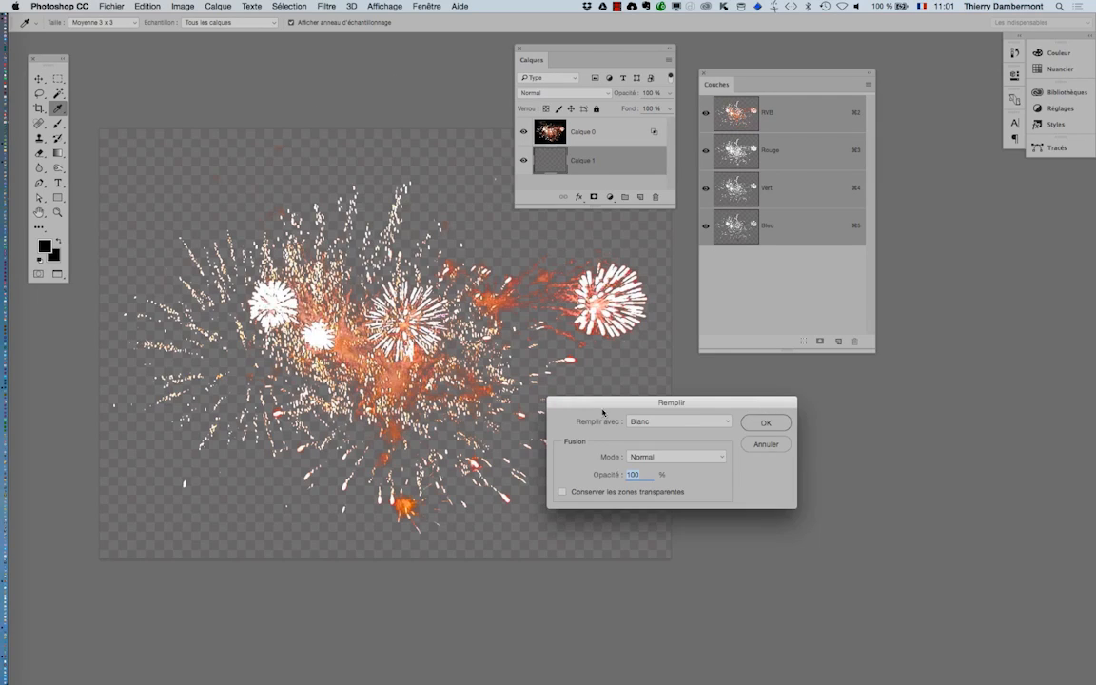
# - Fill the empty layer Calque 1 with the custom bright green 00ff30, in Normal mode at 100% opacity
pyautogui.moveTo(605, 407); pyautogui.dragTo(283, 70)
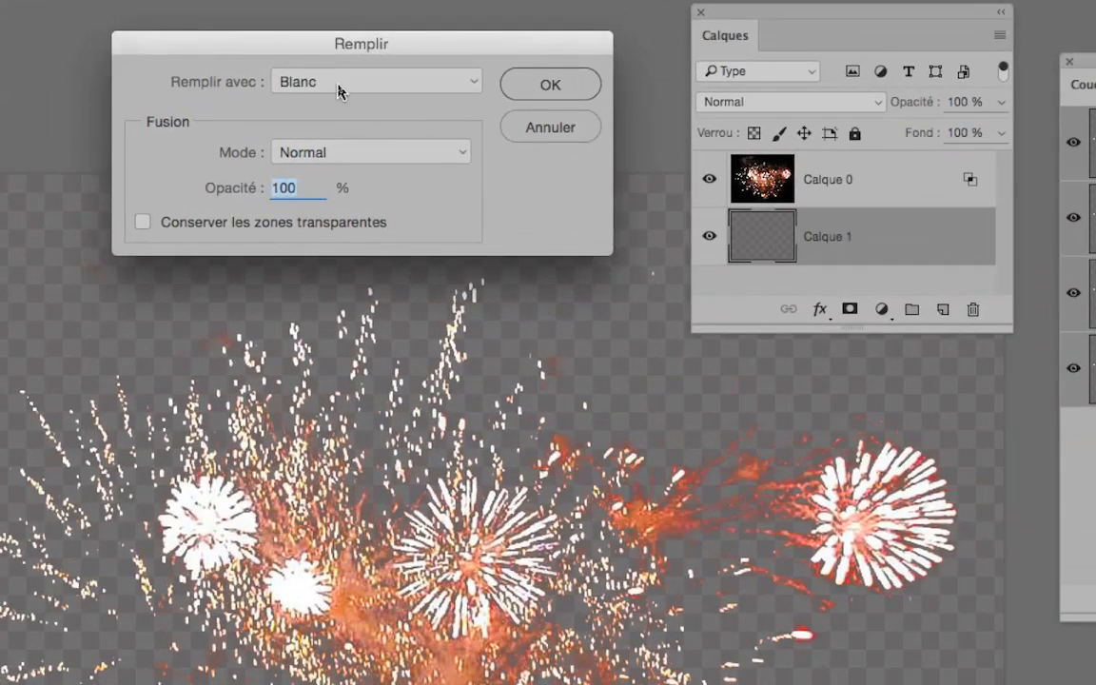
pyautogui.click(339, 92)
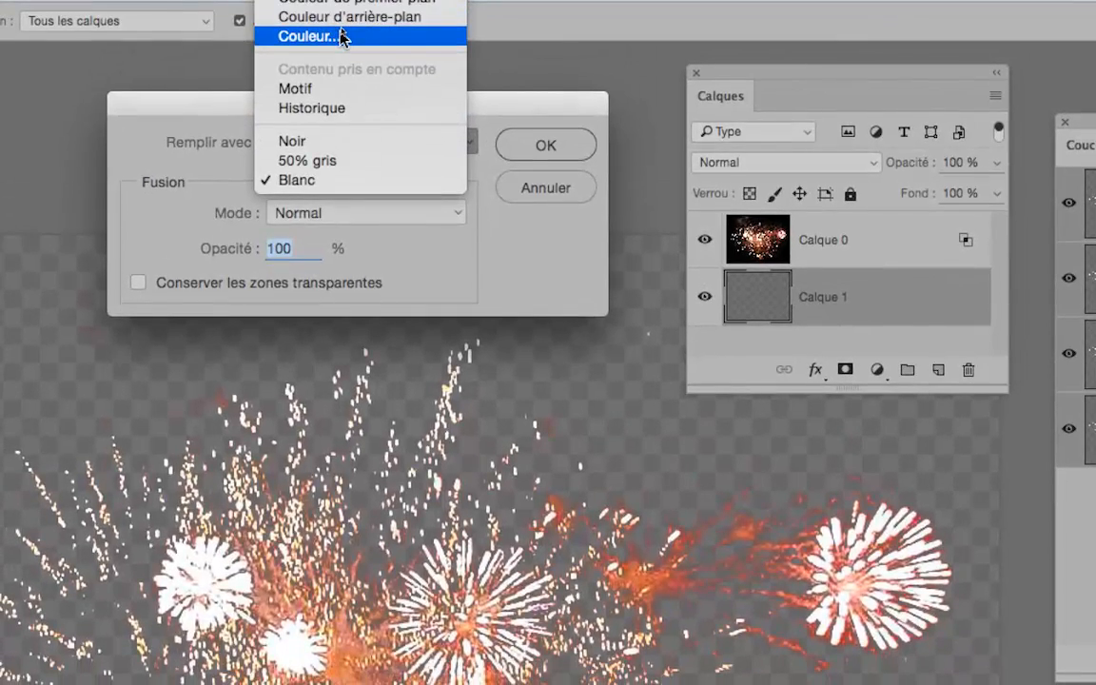
pyautogui.click(342, 37)
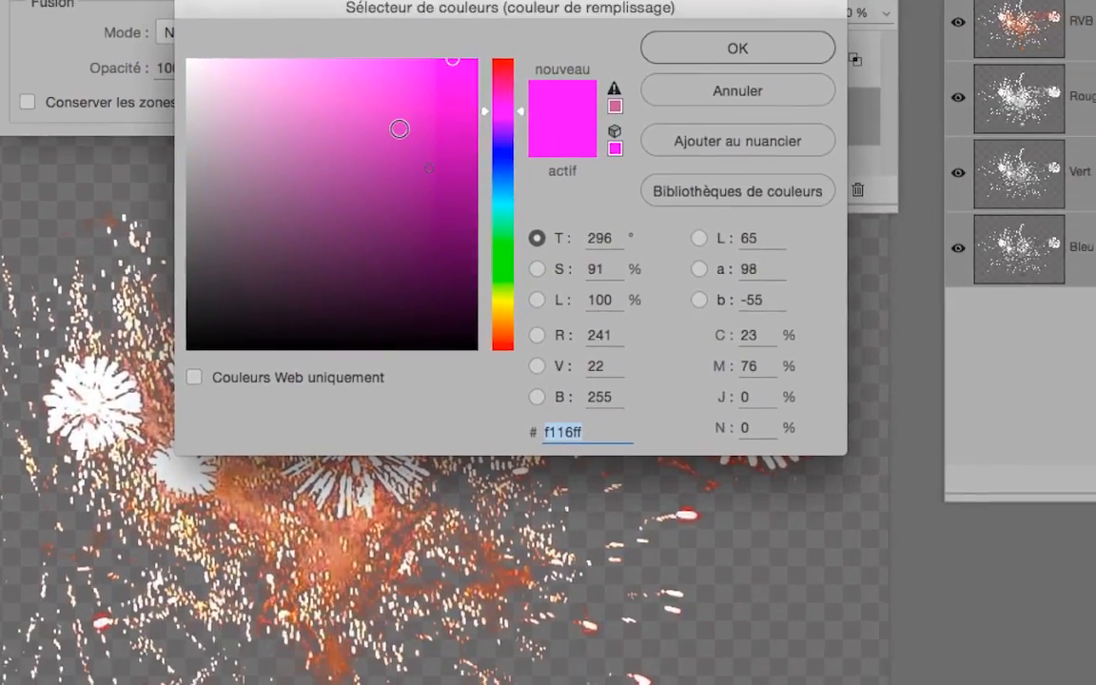
pyautogui.moveTo(399, 128); pyautogui.dragTo(503, 29)
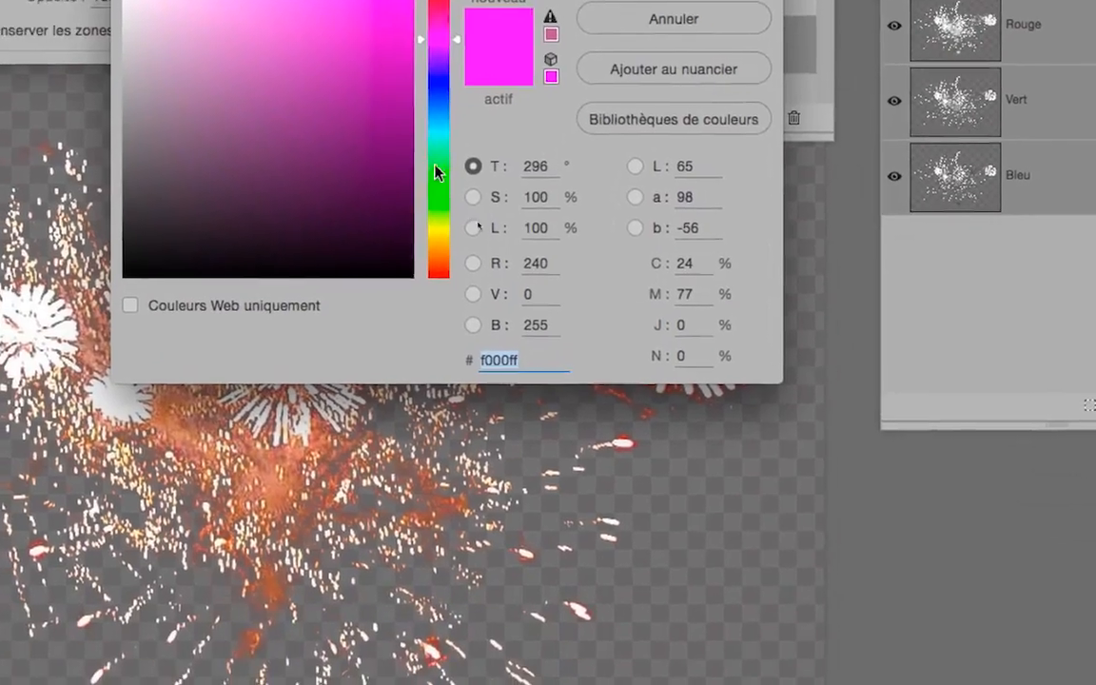
pyautogui.click(506, 245)
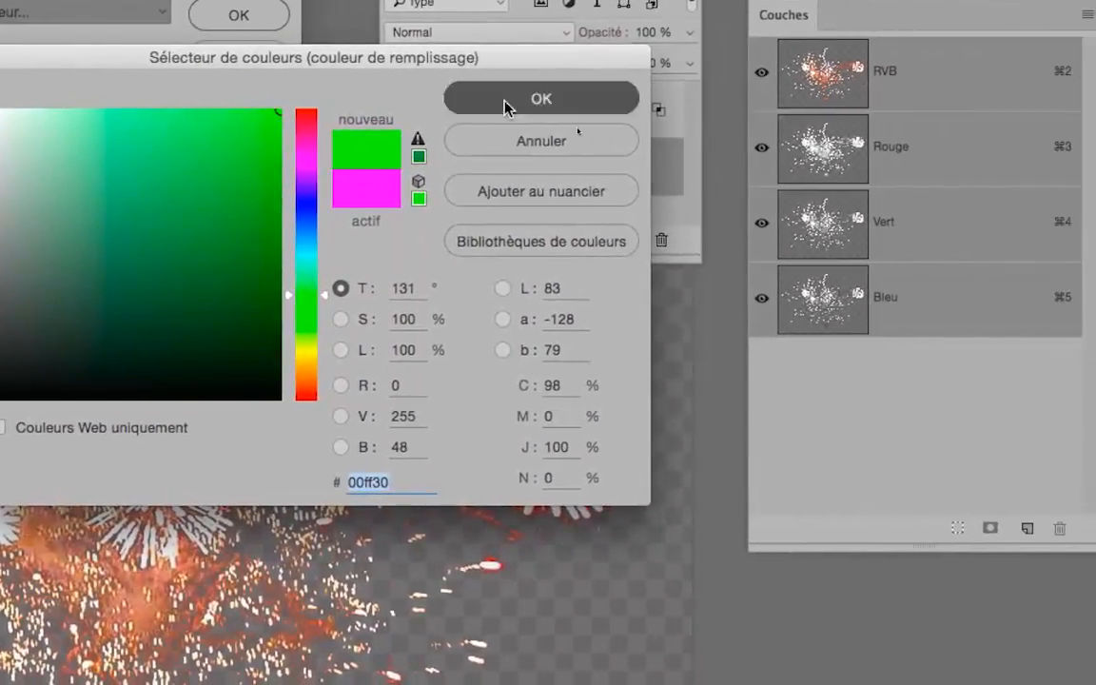
pyautogui.click(637, 0)
pyautogui.click(400, 67)
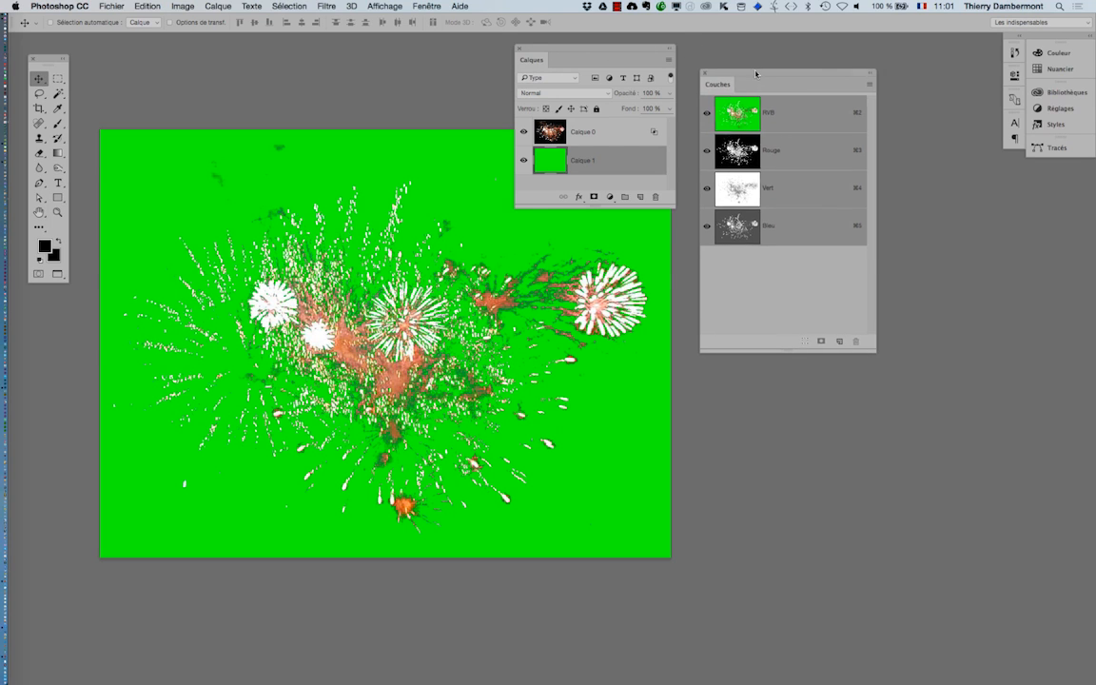
# - Move the channels and layers panels clear of the image and select the fireworks layer Calque 0
pyautogui.moveTo(755, 73); pyautogui.dragTo(836, 98)
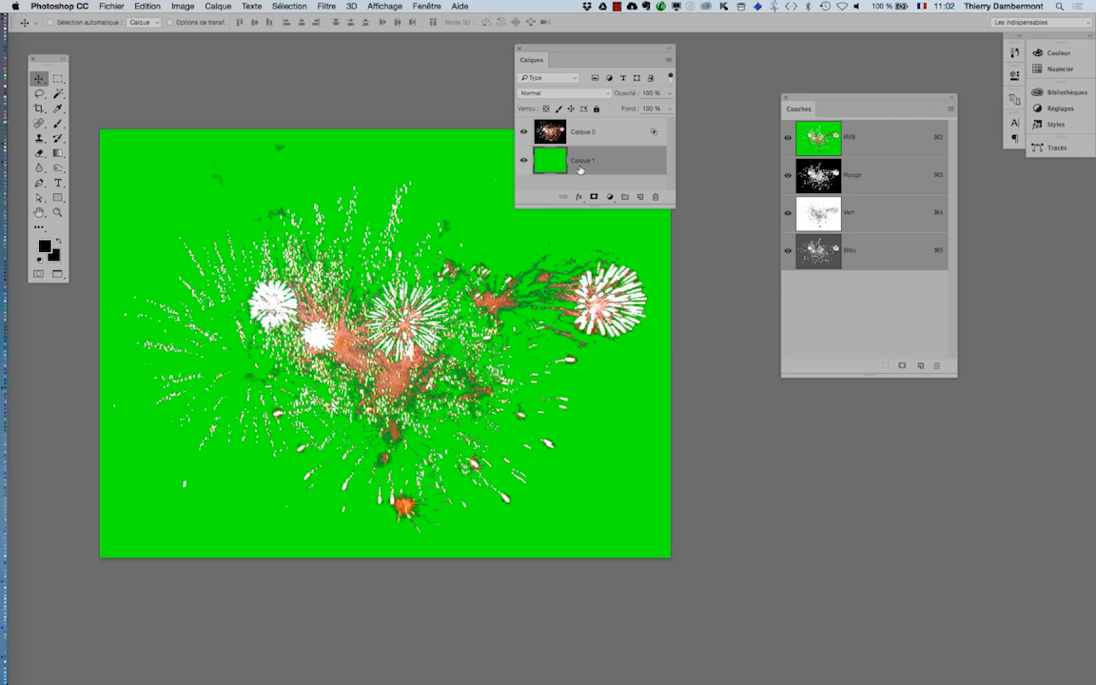
pyautogui.moveTo(817, 101); pyautogui.dragTo(896, 287)
pyautogui.moveTo(571, 59); pyautogui.dragTo(727, 83)
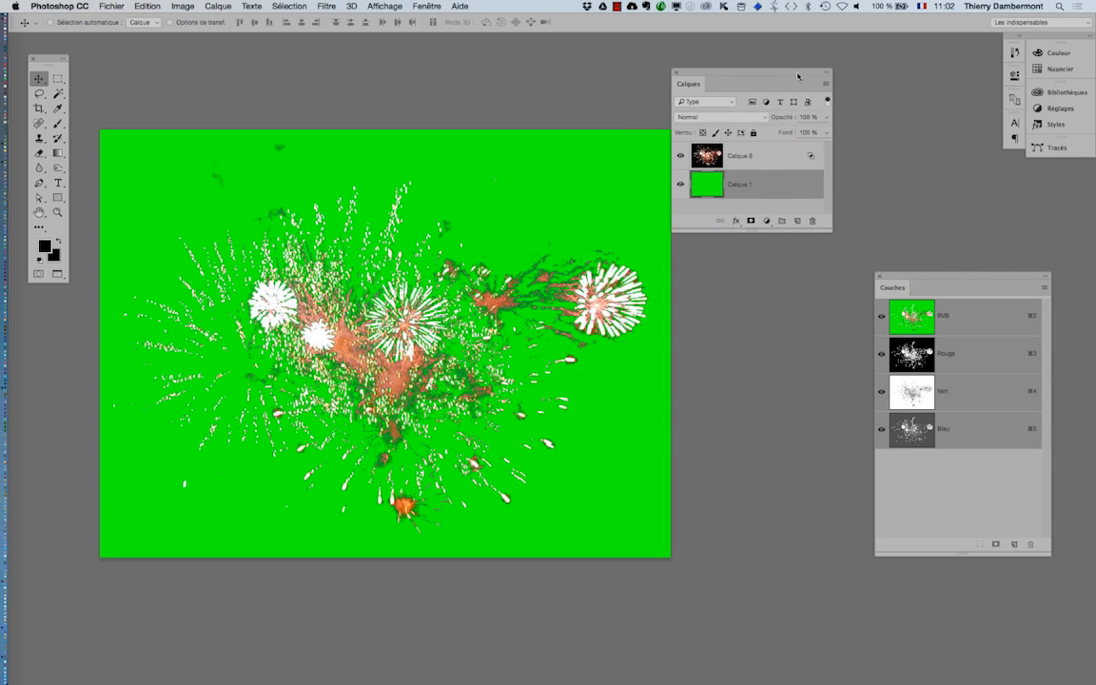
pyautogui.click(766, 158)
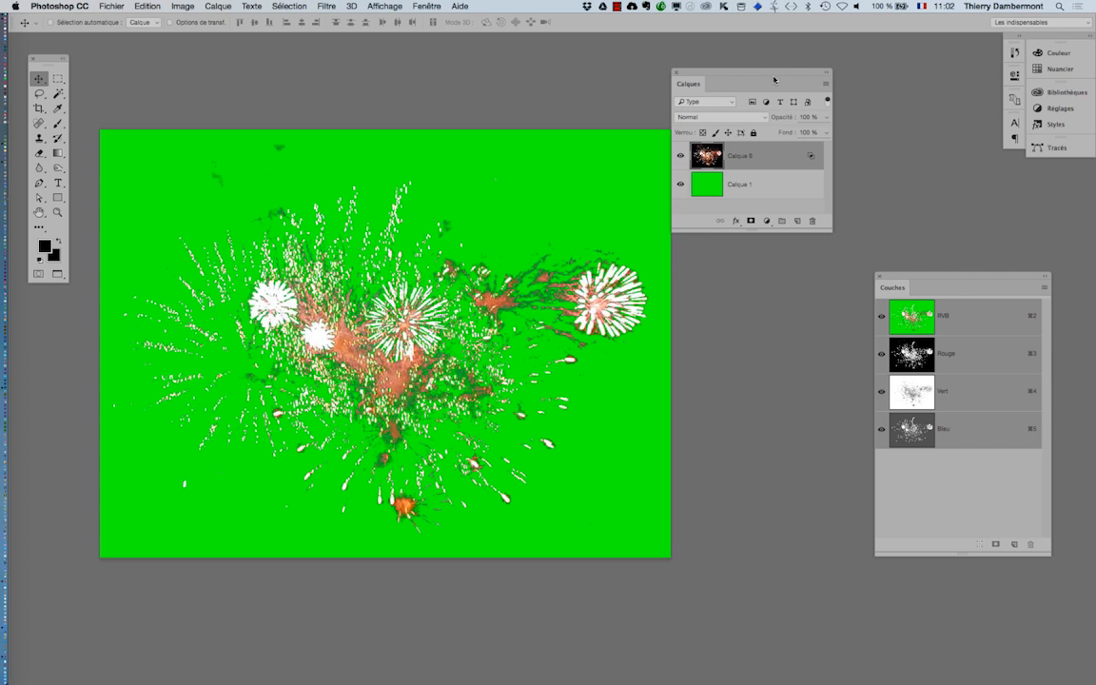
pyautogui.moveTo(698, 72); pyautogui.dragTo(777, 73)
# - In the fireworks layer's blending options, set the red-channel Blend If shadow range of this layer to 58 / 202
pyautogui.doubleClick(836, 163)
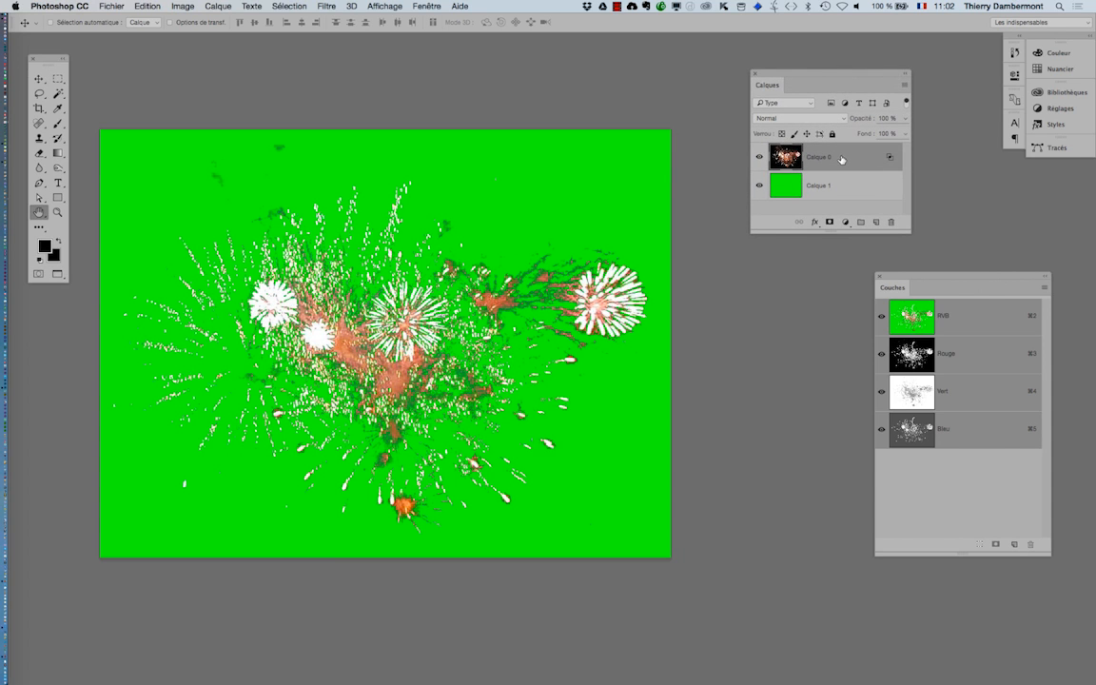
pyautogui.moveTo(703, 192); pyautogui.dragTo(797, 32)
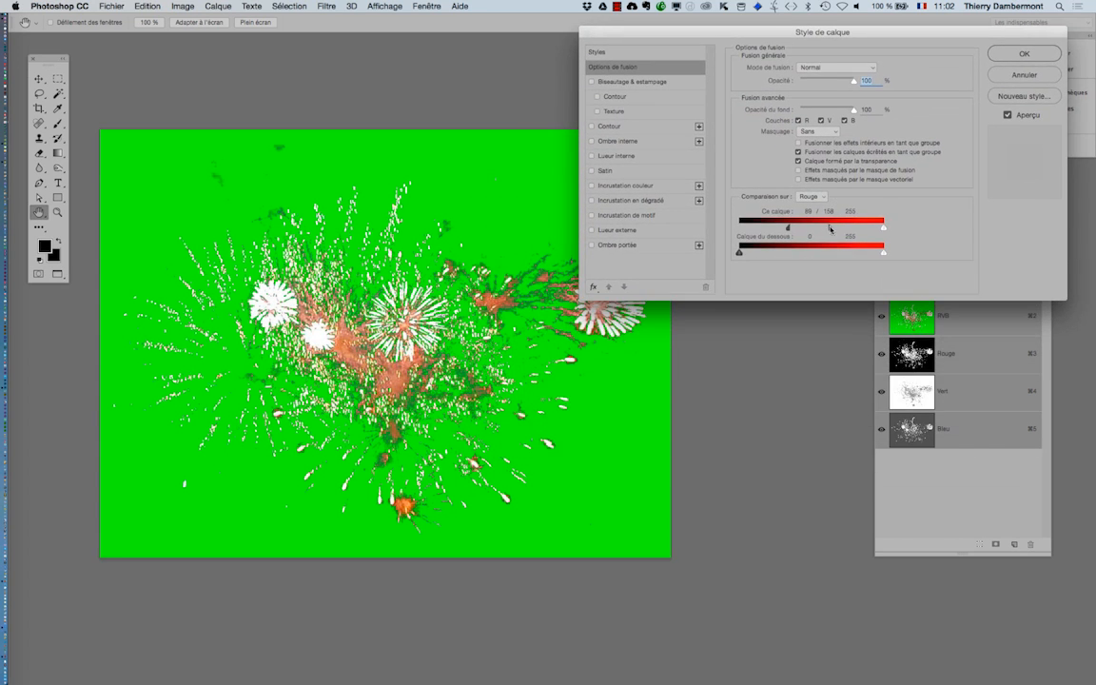
pyautogui.moveTo(831, 227); pyautogui.dragTo(771, 228)
pyautogui.moveTo(844, 228); pyautogui.dragTo(853, 228)
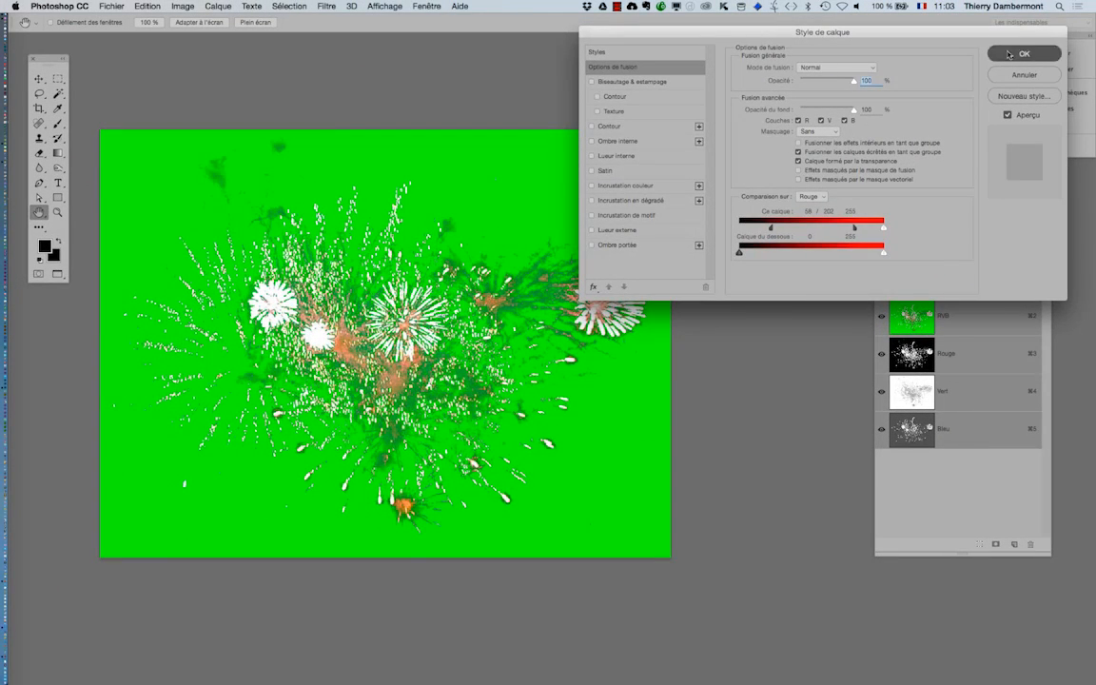
pyautogui.click(1009, 55)
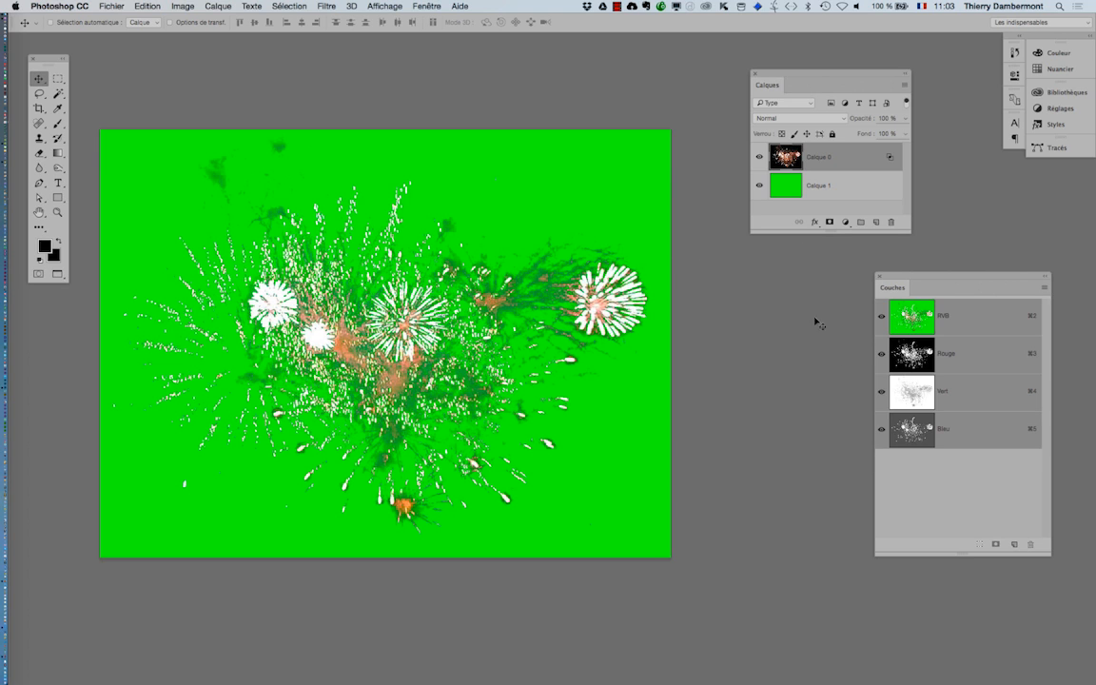
# - Switch to Firefox and open a new browser window on the Google home page
pyautogui.moveTo(13, 420)
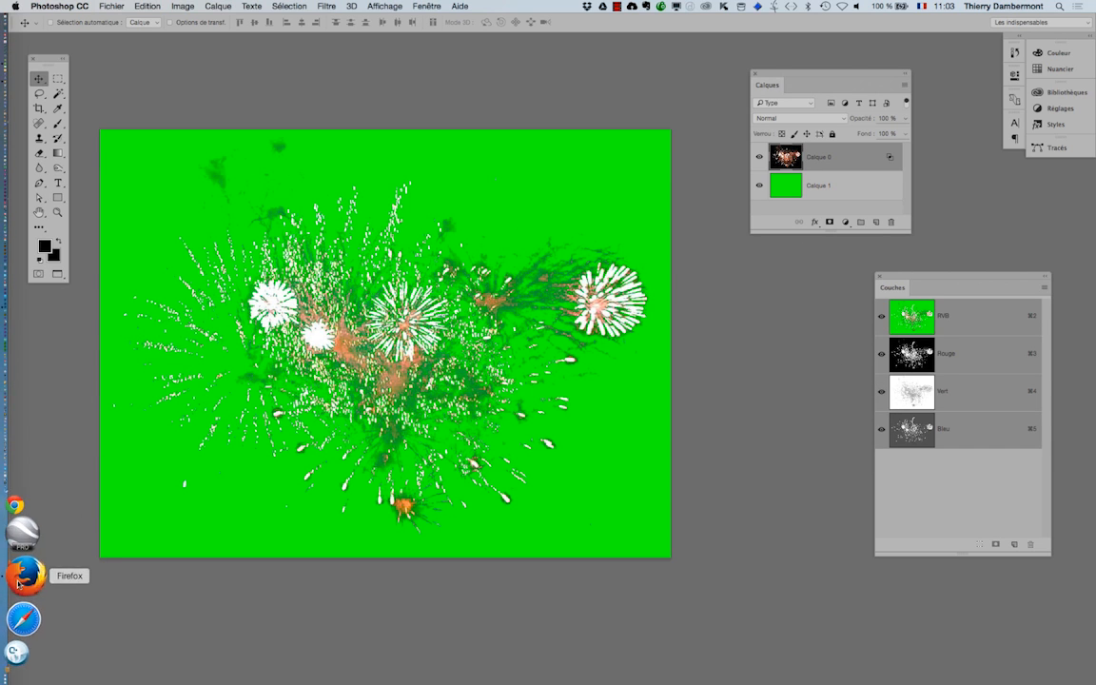
pyautogui.click(13, 575)
pyautogui.click(89, 4)
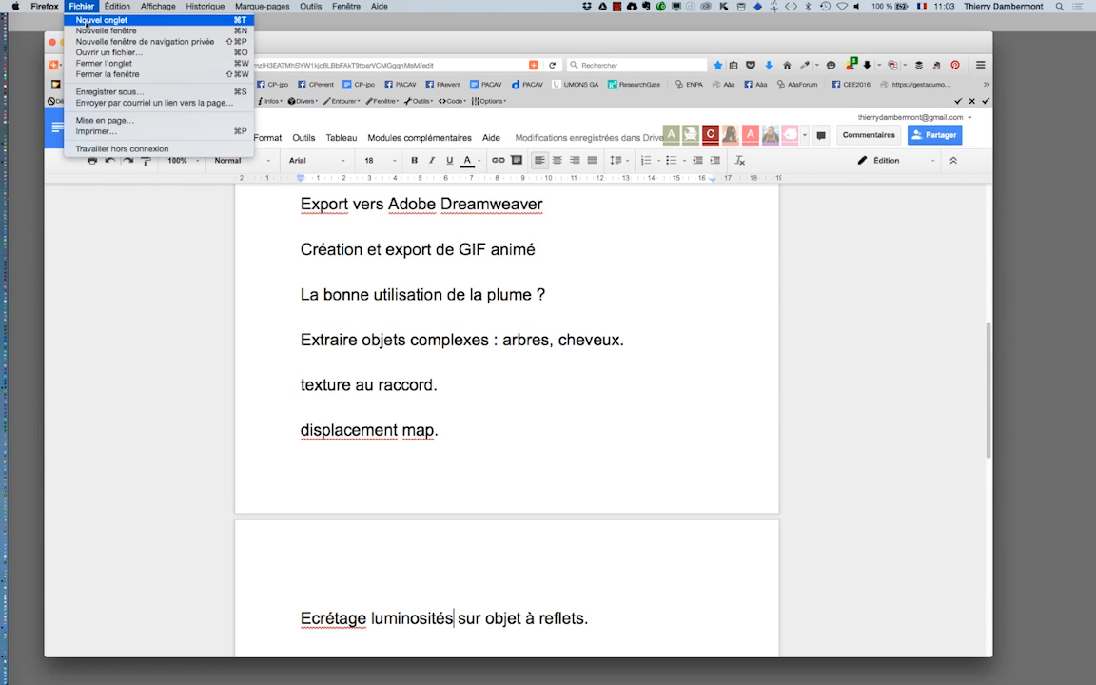
pyautogui.click(89, 30)
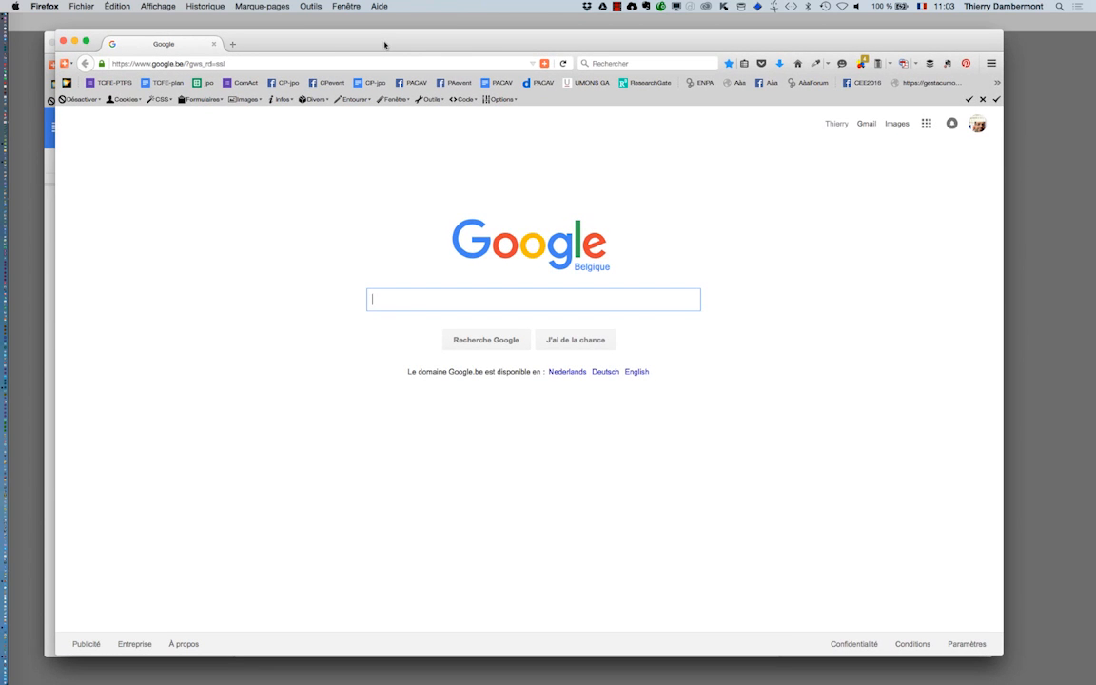
pyautogui.moveTo(384, 45); pyautogui.dragTo(373, 44)
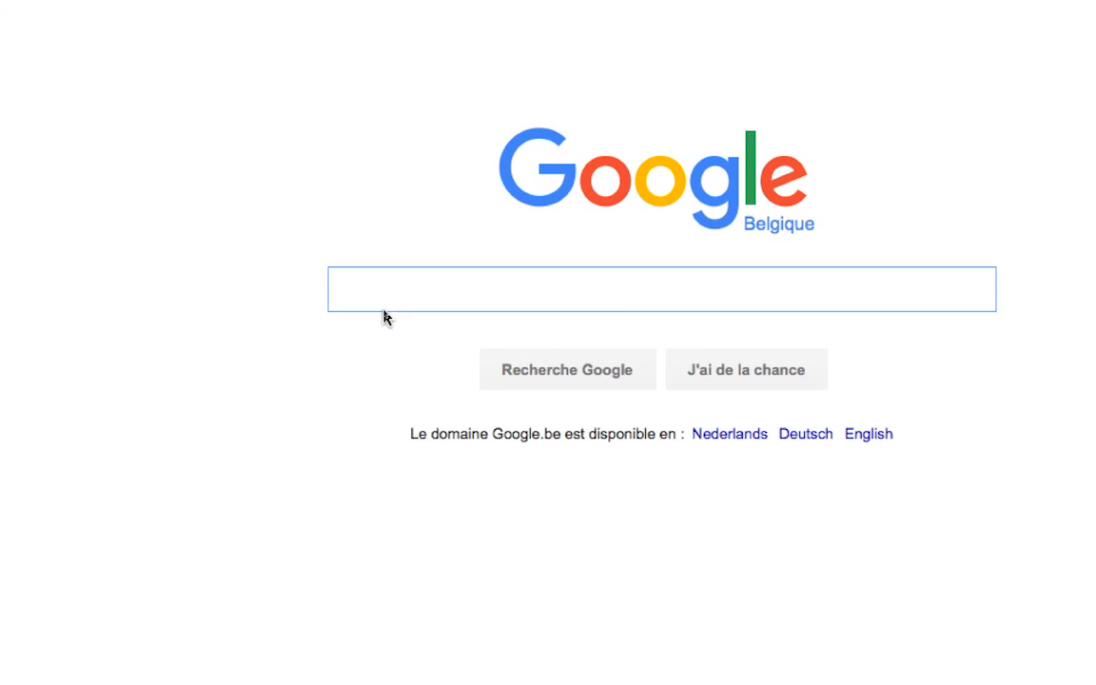
# - Search Google for desert "public domain" and browse the image results
pyautogui.write('desert')
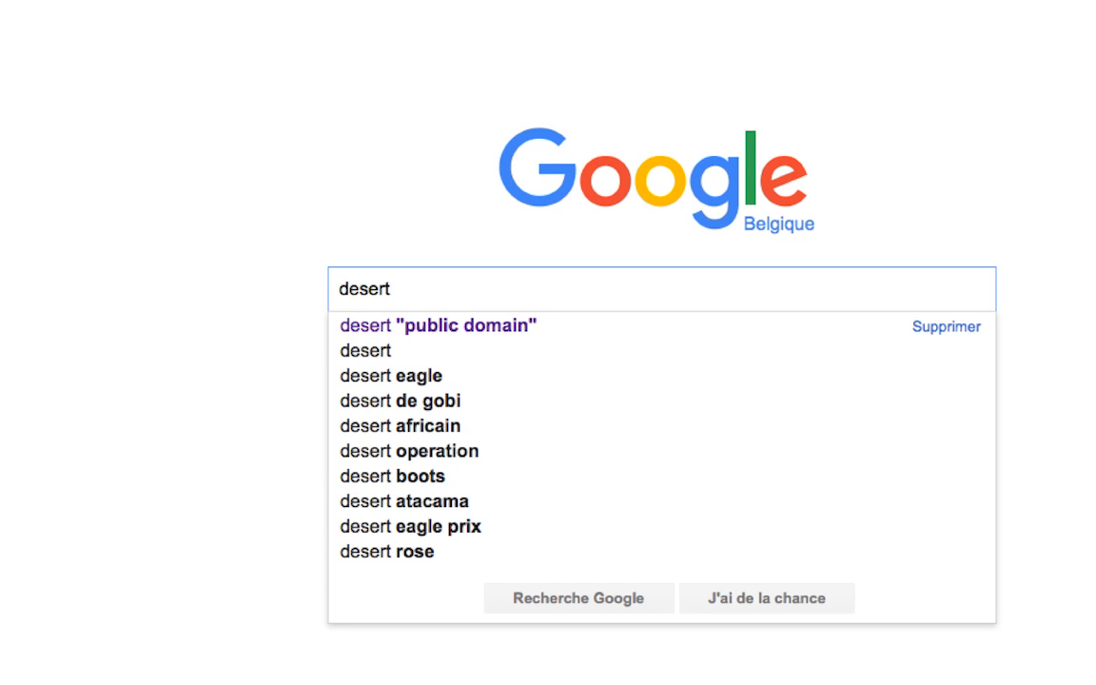
pyautogui.click(379, 321)
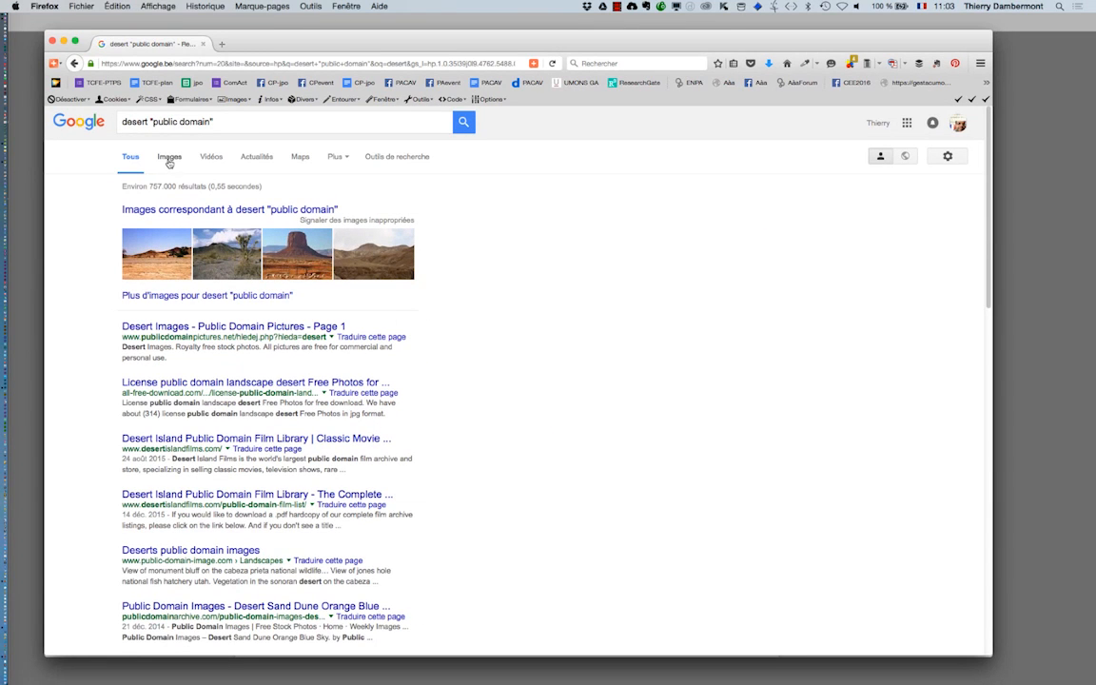
pyautogui.click(168, 161)
pyautogui.scroll(-2, 842, 393)
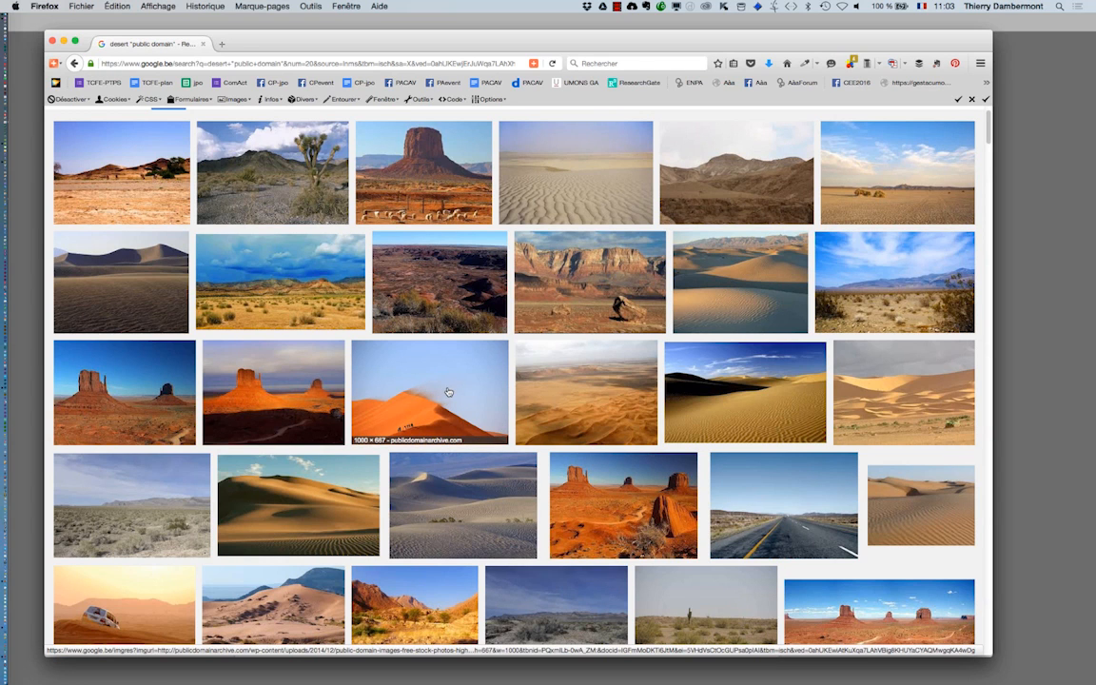
pyautogui.scroll(2, 448, 391)
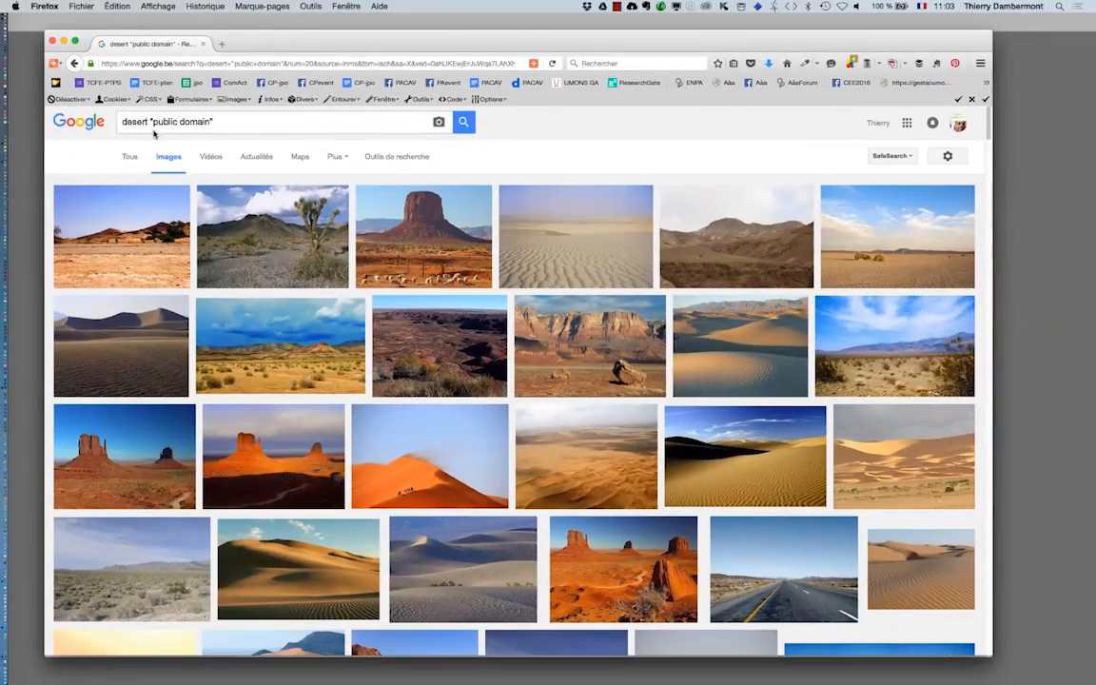
# - Browse the desert image results and open the Namibian desert, orange dune and Monument Valley panorama photos in separate tabs
pyautogui.keyDown('super'); pyautogui.click(139, 231); pyautogui.keyUp('super')
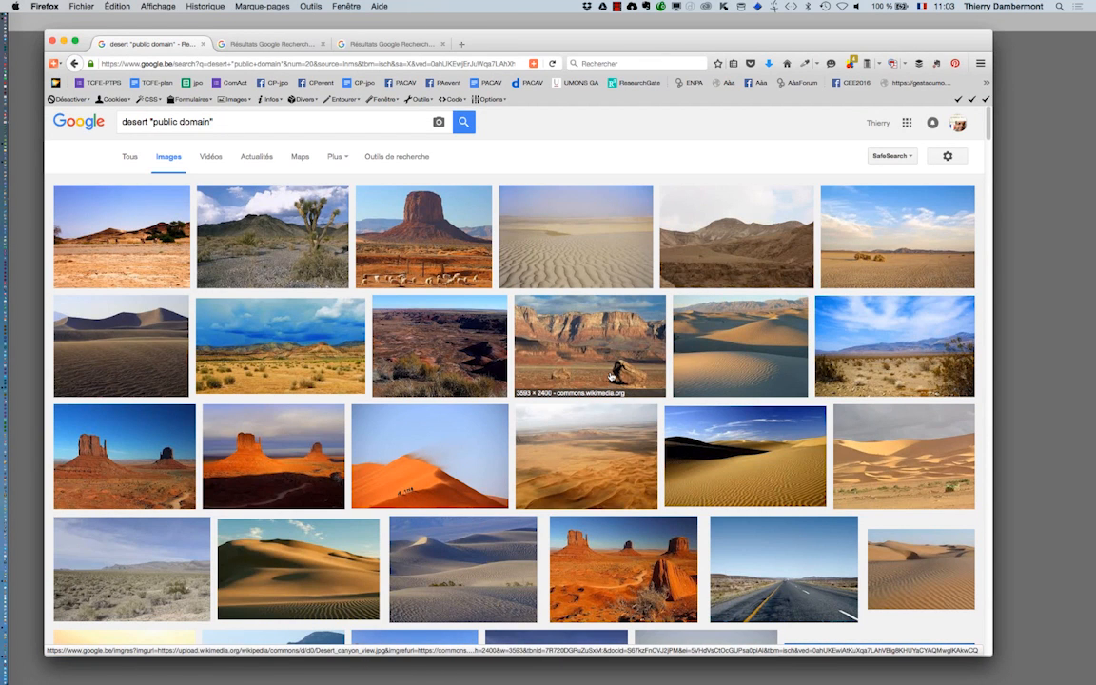
pyautogui.scroll(-3, 609, 376)
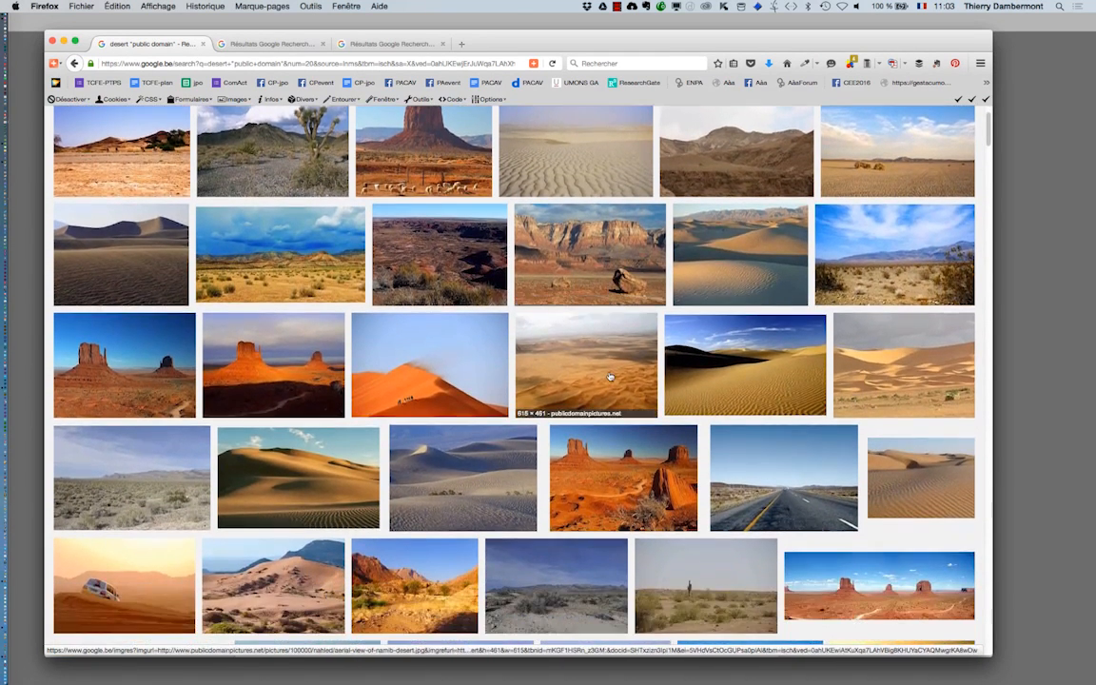
pyautogui.scroll(-1, 610, 377)
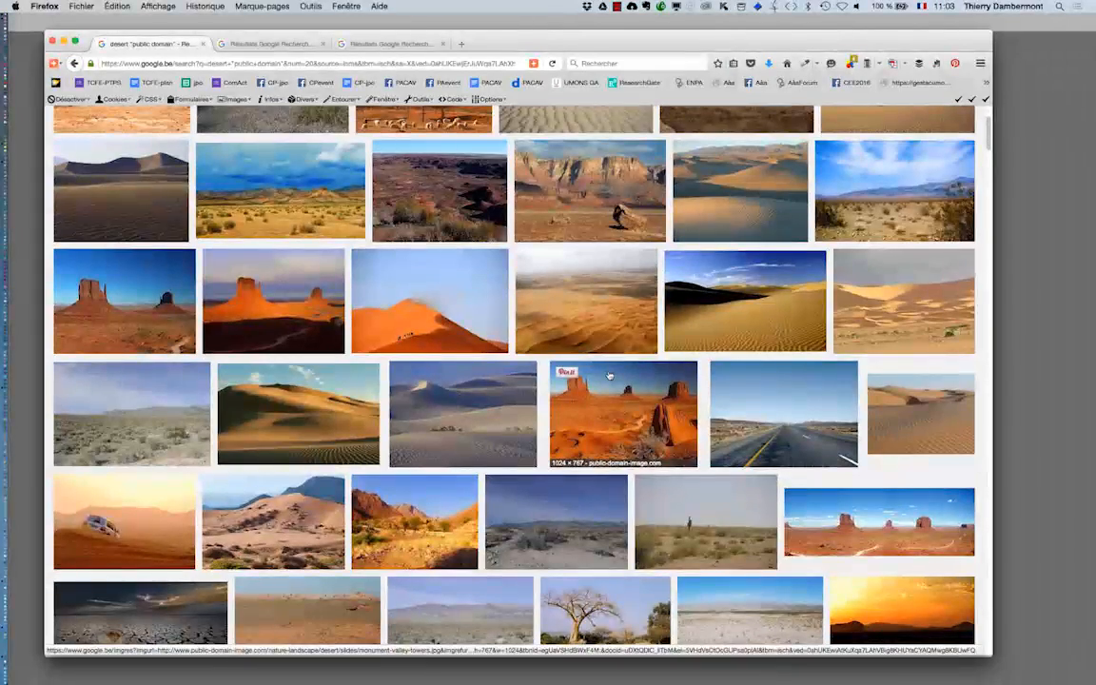
pyautogui.scroll(4, 609, 377)
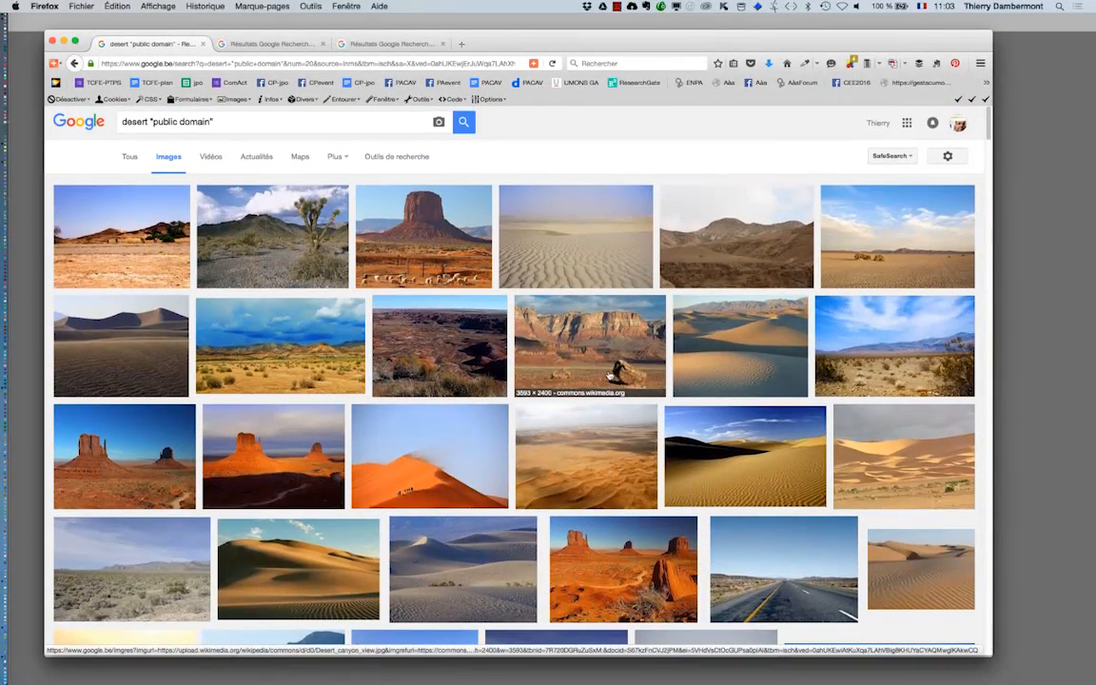
pyautogui.scroll(-5, 610, 377)
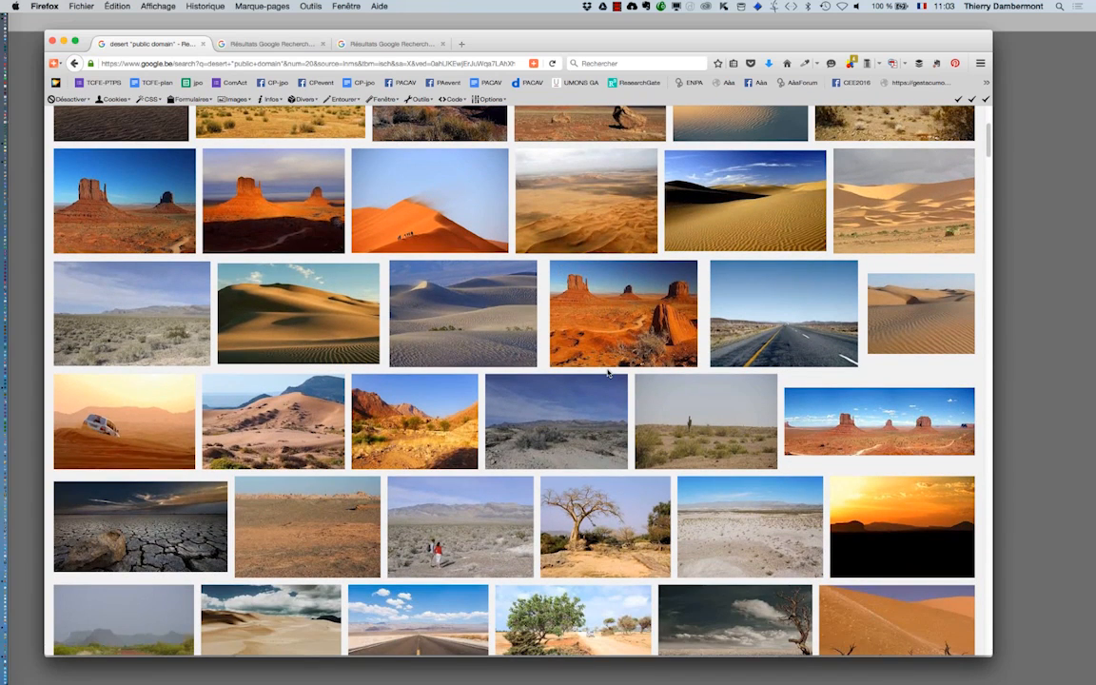
pyautogui.middleClick(850, 427)
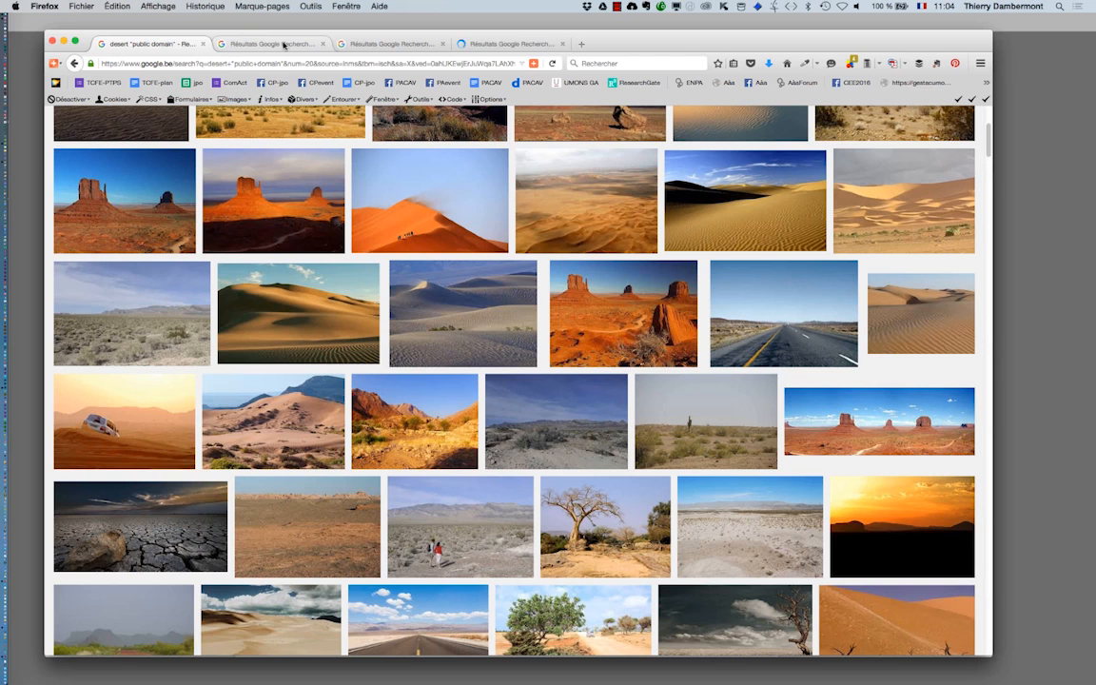
# - View the orange dune, Namibian desert and Monument Valley panorama candidates as original image files
pyautogui.click(283, 45)
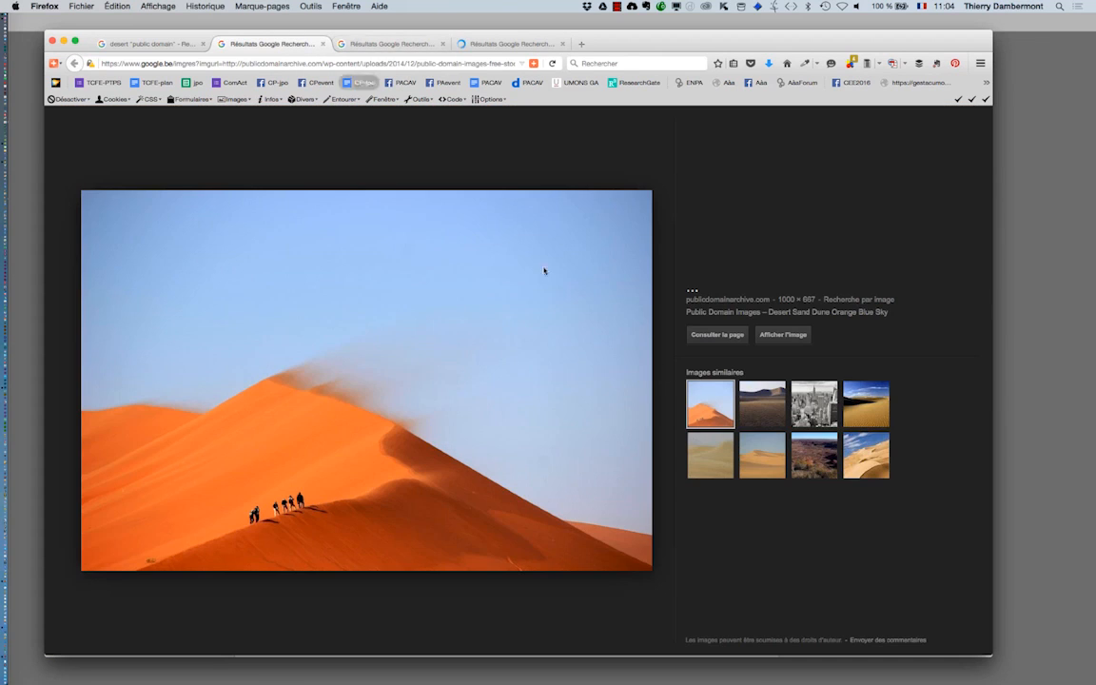
pyautogui.click(791, 338)
pyautogui.hotkey('ctrl', 'Tab')
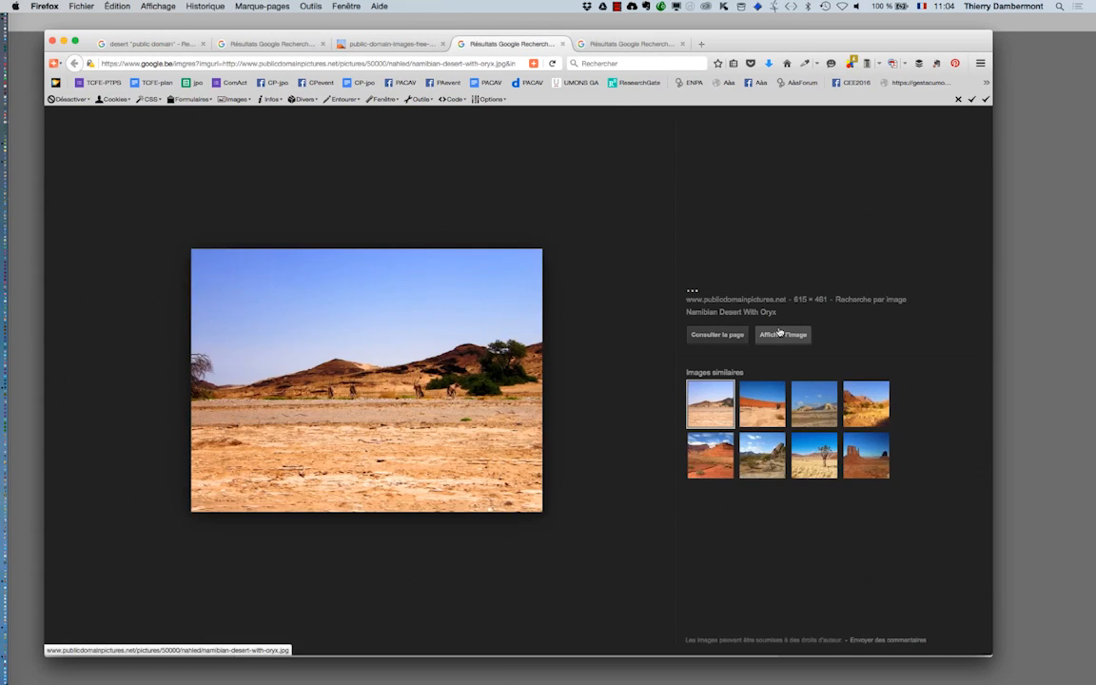
pyautogui.click(780, 333)
pyautogui.hotkey('ctrl', 'Tab')
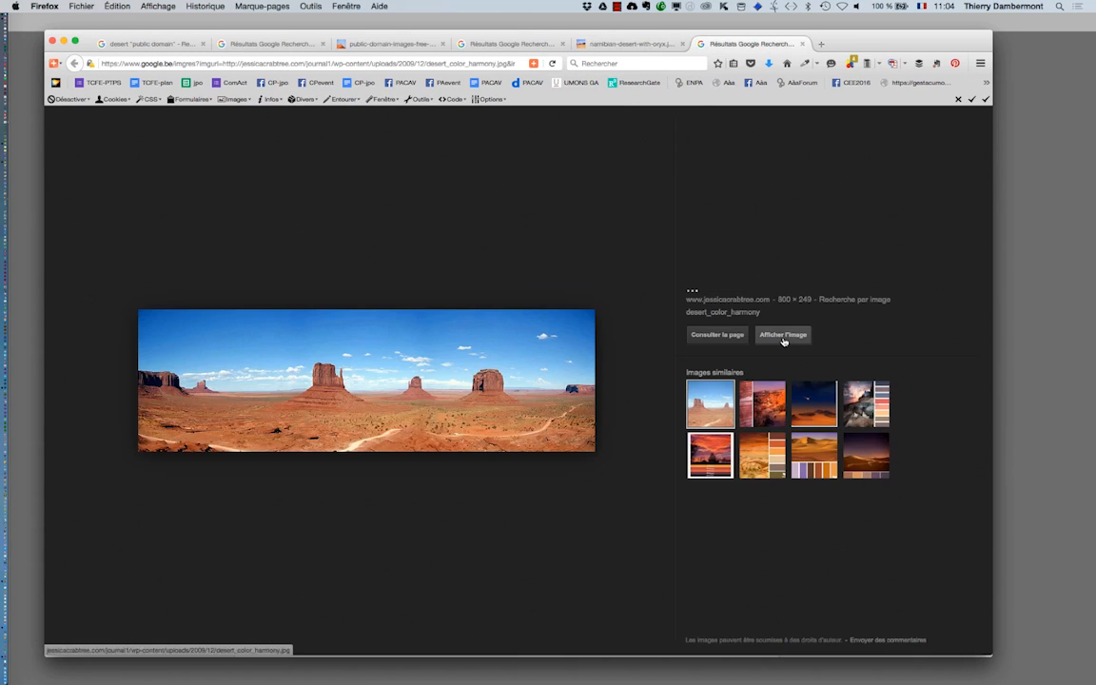
pyautogui.click(783, 335)
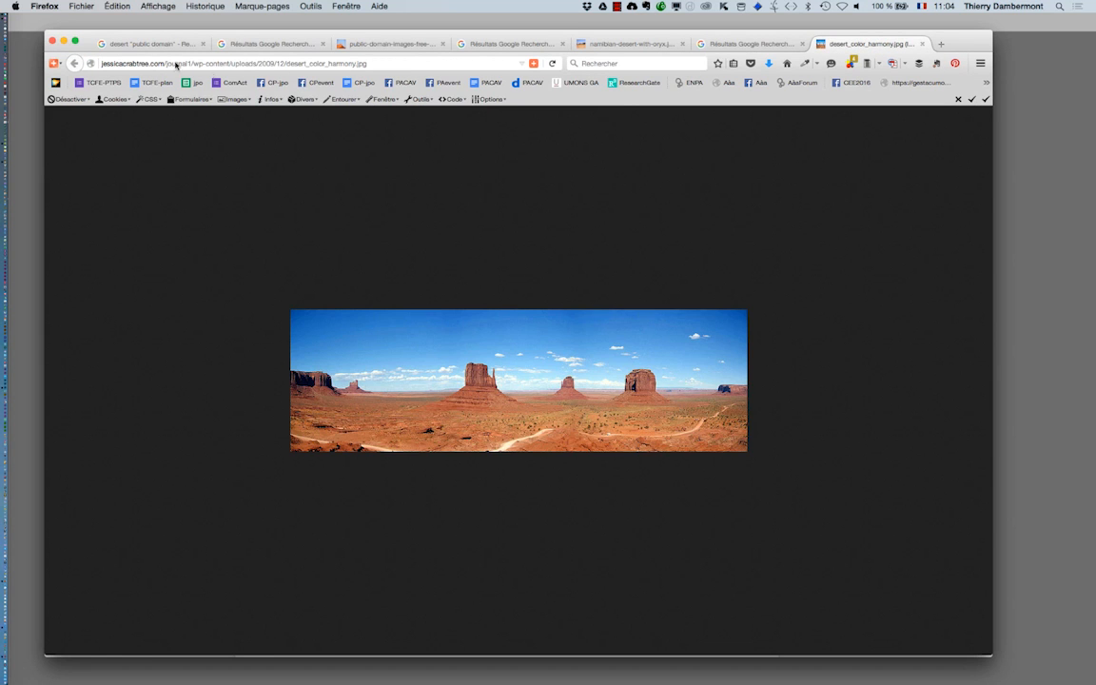
# - Close the tabs of the orange dune photo and the Namibian desert preview, and return to the desert image results
pyautogui.click(147, 44)
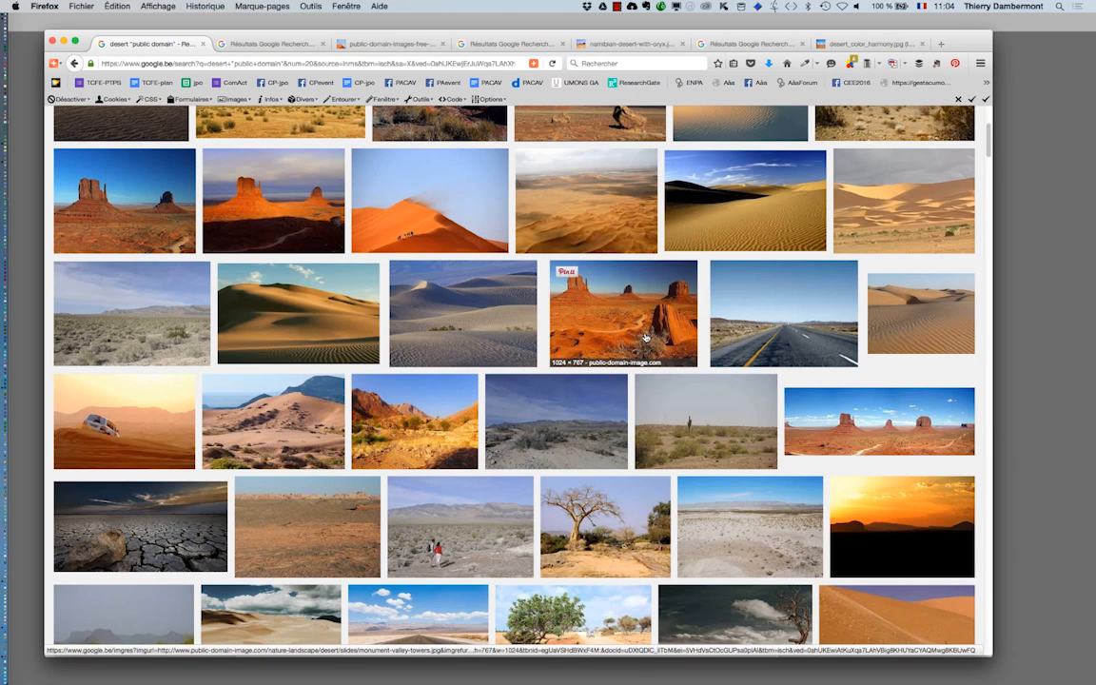
pyautogui.scroll(5, 644, 337)
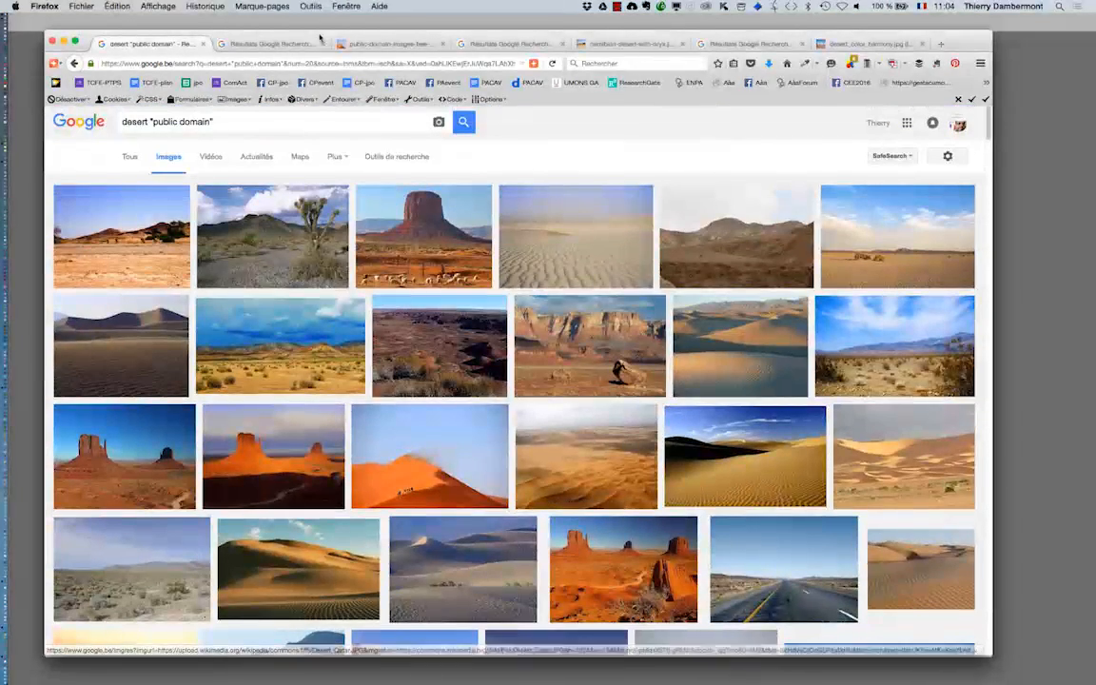
pyautogui.click(323, 44)
pyautogui.click(323, 44)
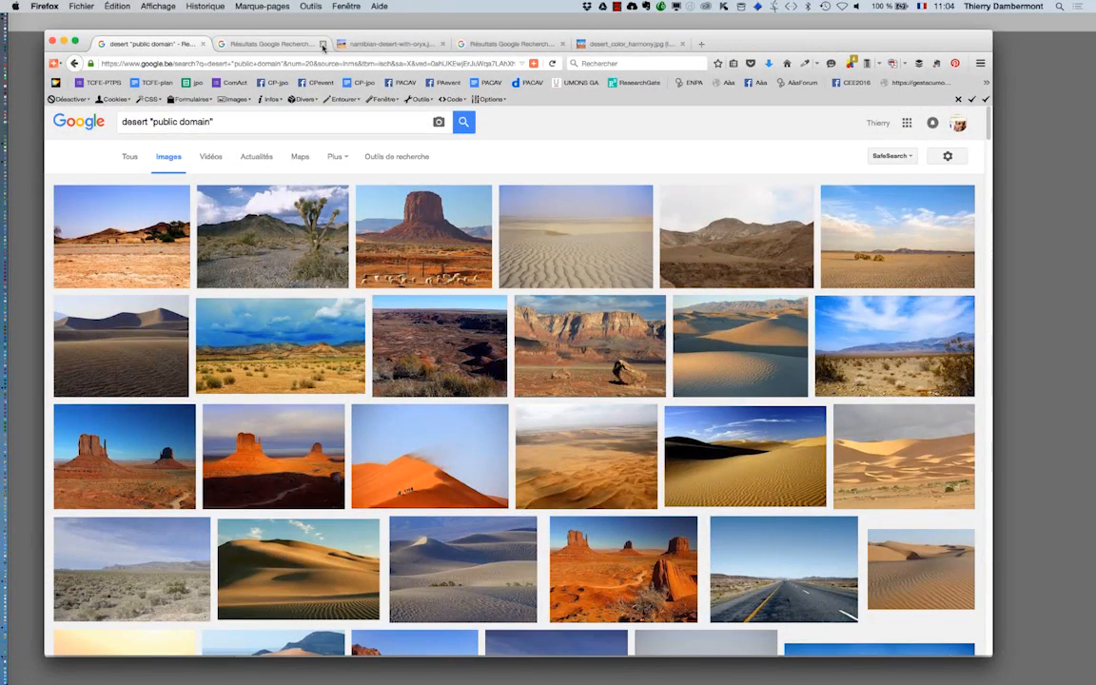
pyautogui.click(293, 44)
pyautogui.click(323, 44)
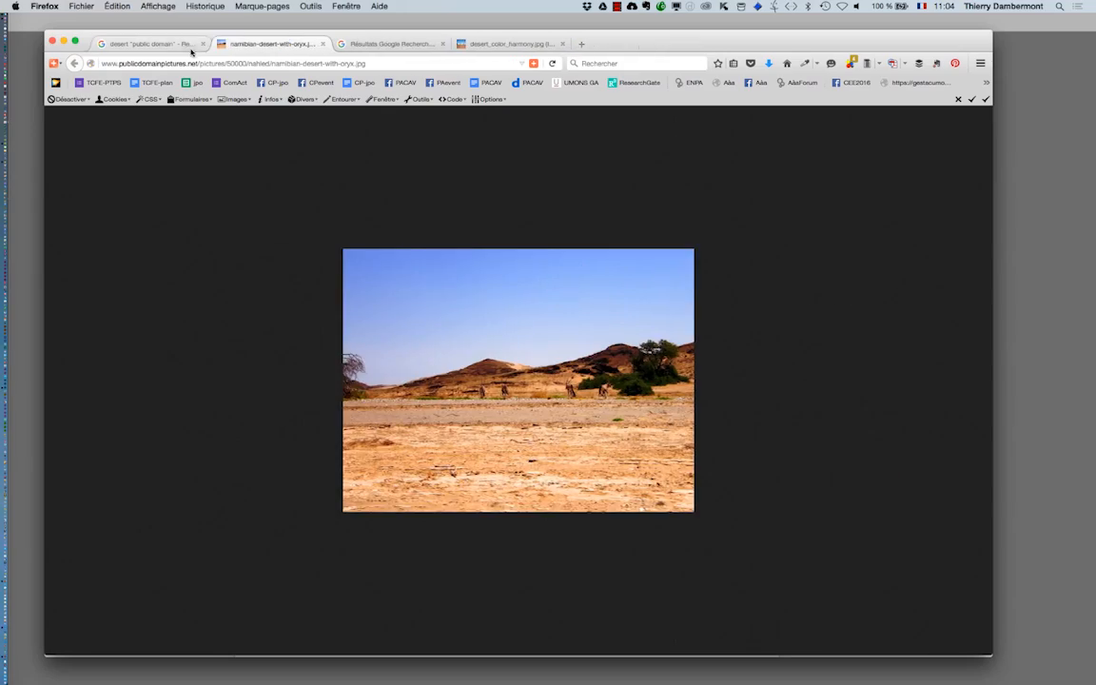
pyautogui.click(152, 44)
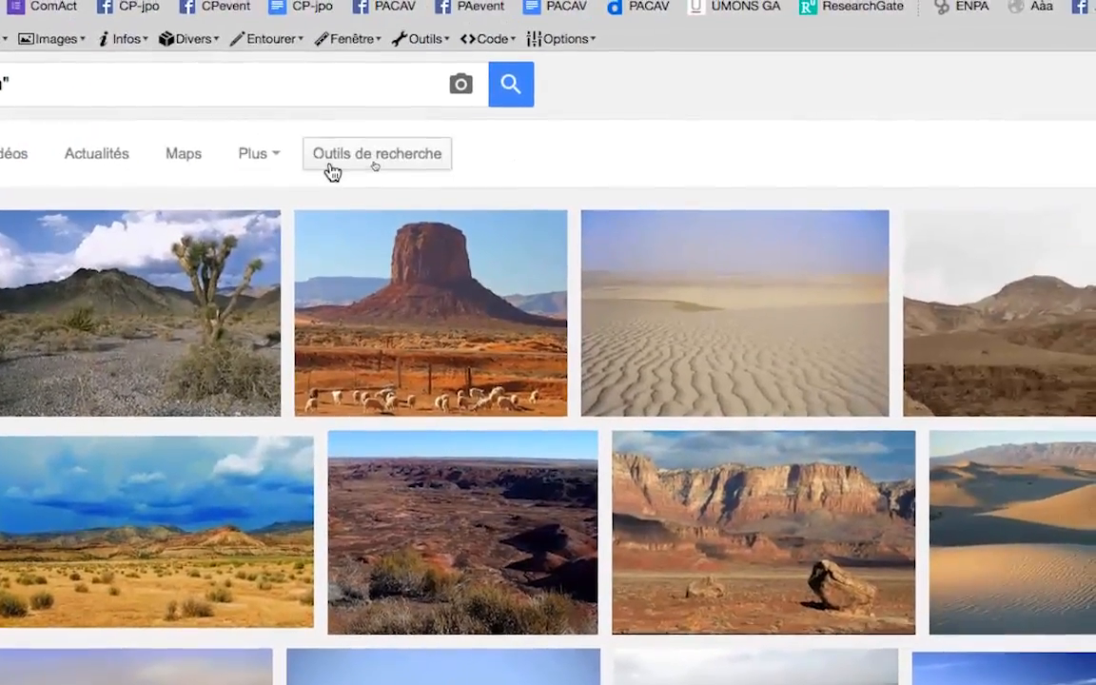
# - Filter the desert image results to sizes larger than 1024 × 768
pyautogui.click(561, 143)
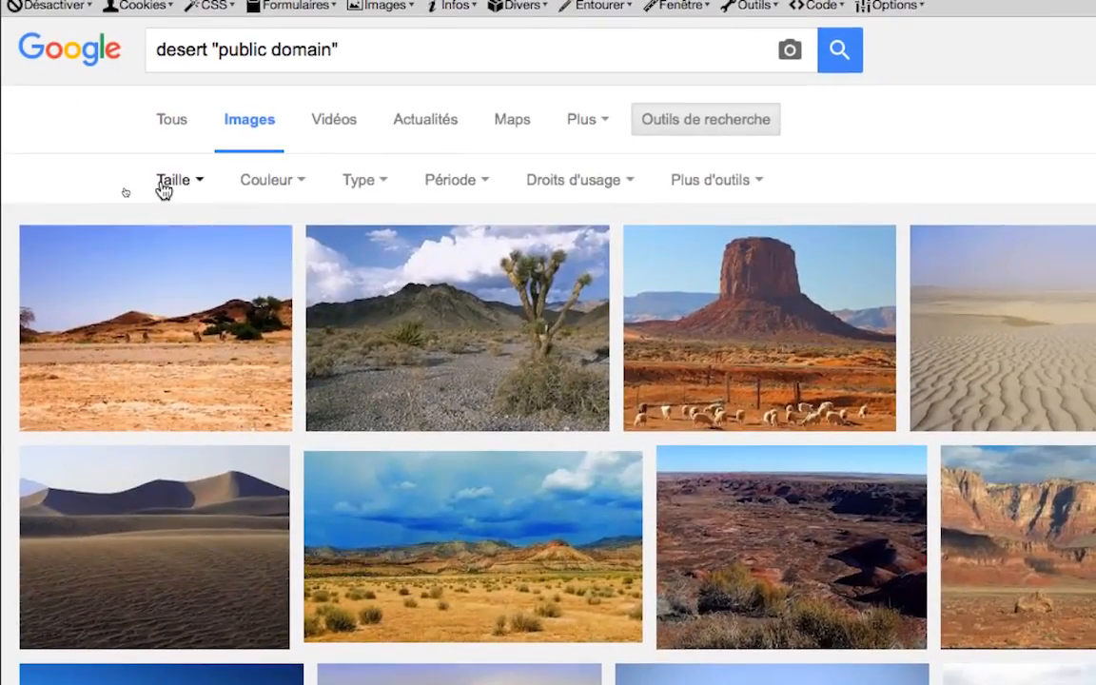
pyautogui.click(142, 205)
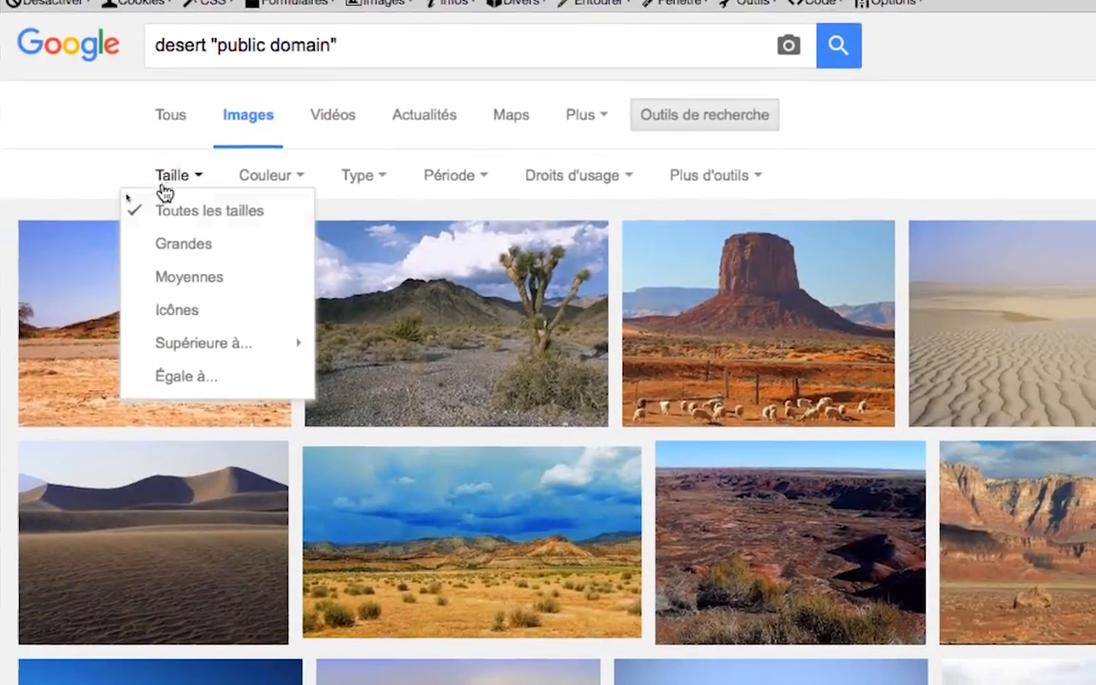
pyautogui.moveTo(147, 371)
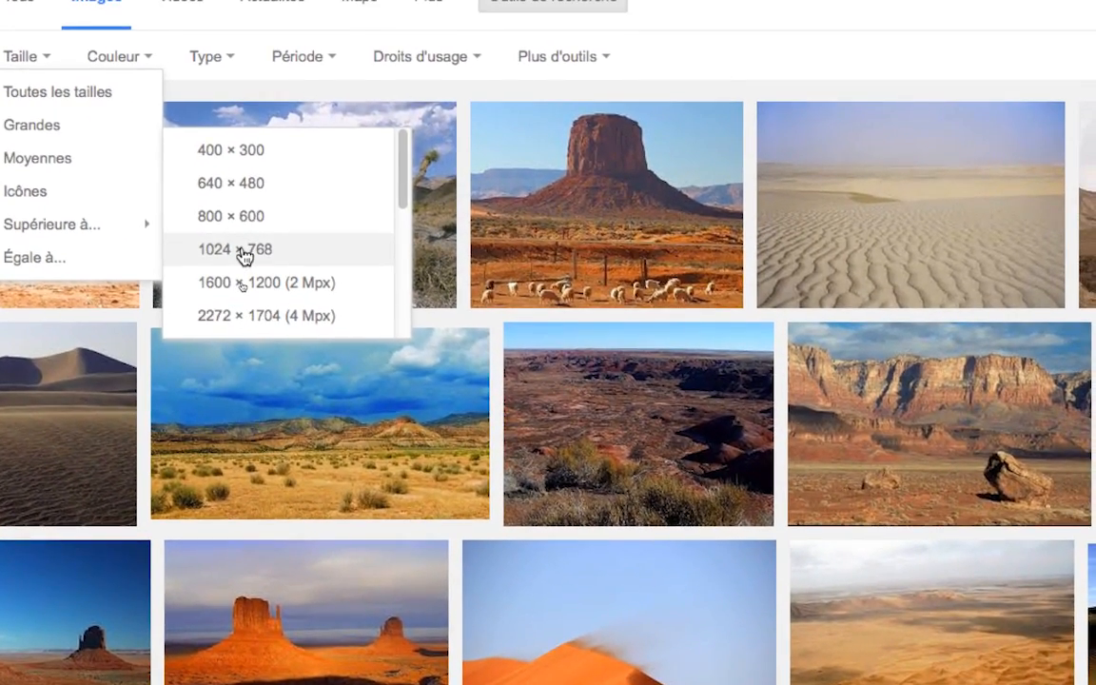
pyautogui.click(240, 226)
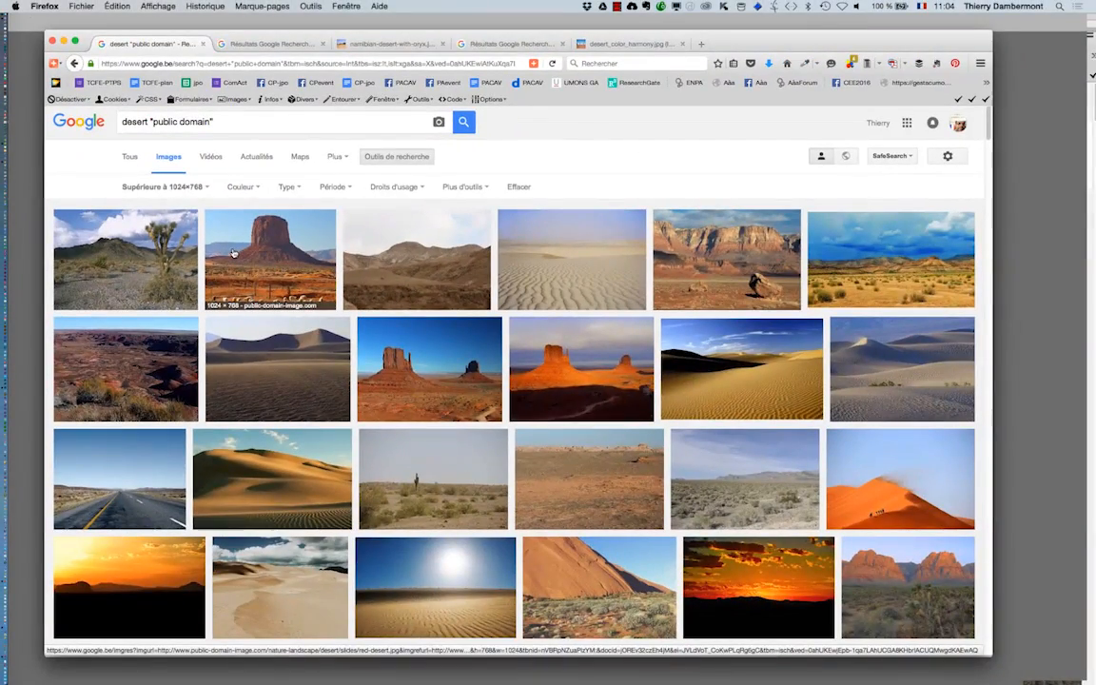
# - Open the mesa with sheep, the two Monument Valley buttes and the orange dune photos from the filtered results in new tabs
pyautogui.keyDown('super'); pyautogui.click(435, 367); pyautogui.keyUp('super')
pyautogui.scroll(-2, 671, 438)
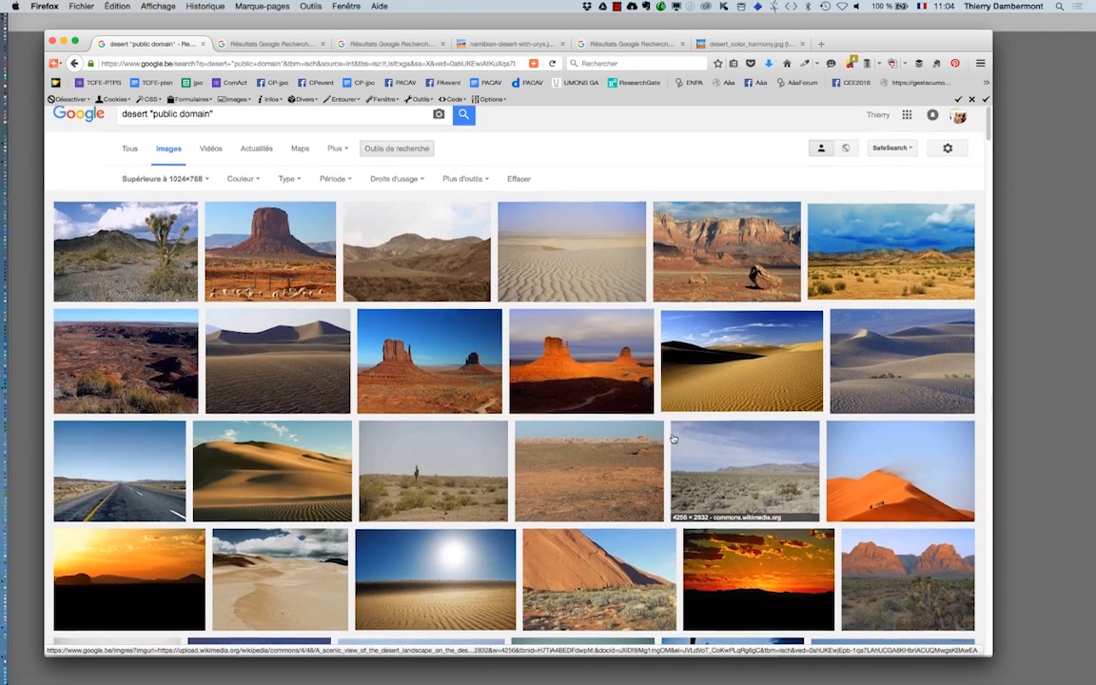
pyautogui.scroll(-2, 672, 438)
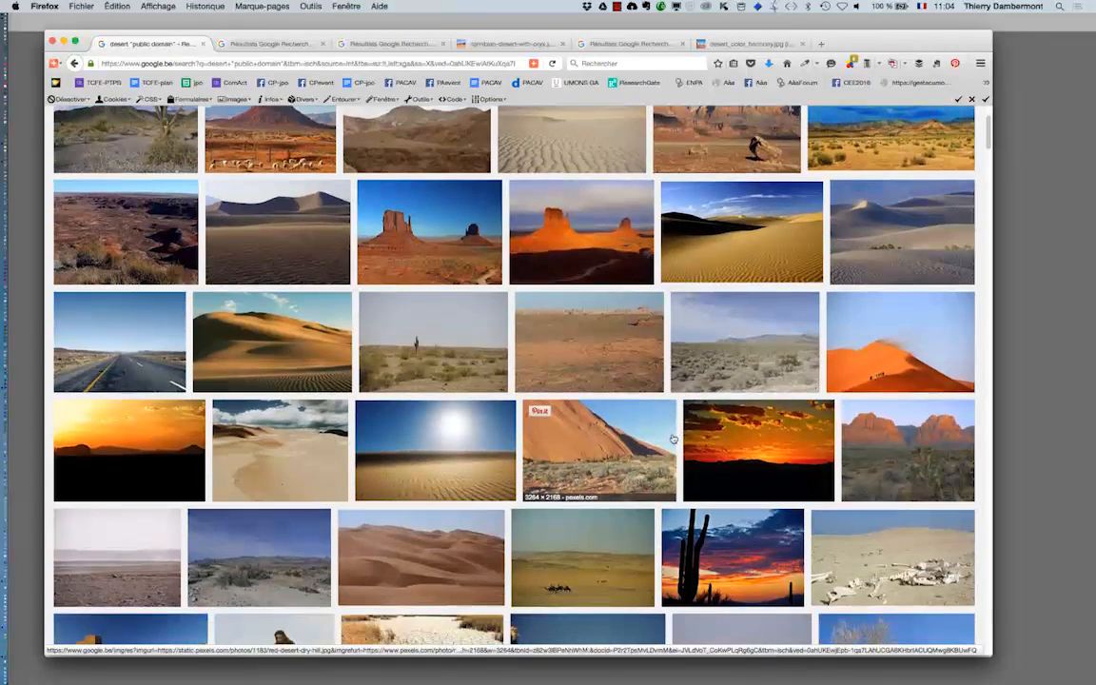
pyautogui.keyDown('super'); pyautogui.click(877, 345); pyautogui.keyUp('super')
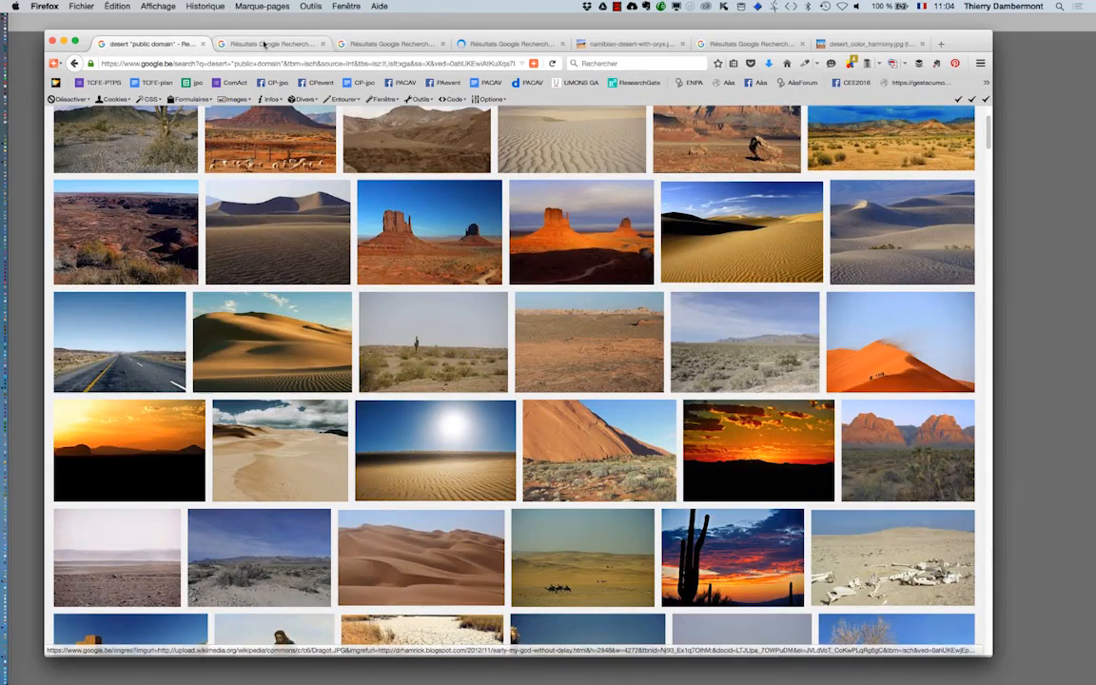
# - Display the original image files of the mesa with sheep, the Monument Valley buttes and the orange dune
pyautogui.click(267, 44)
pyautogui.click(782, 335)
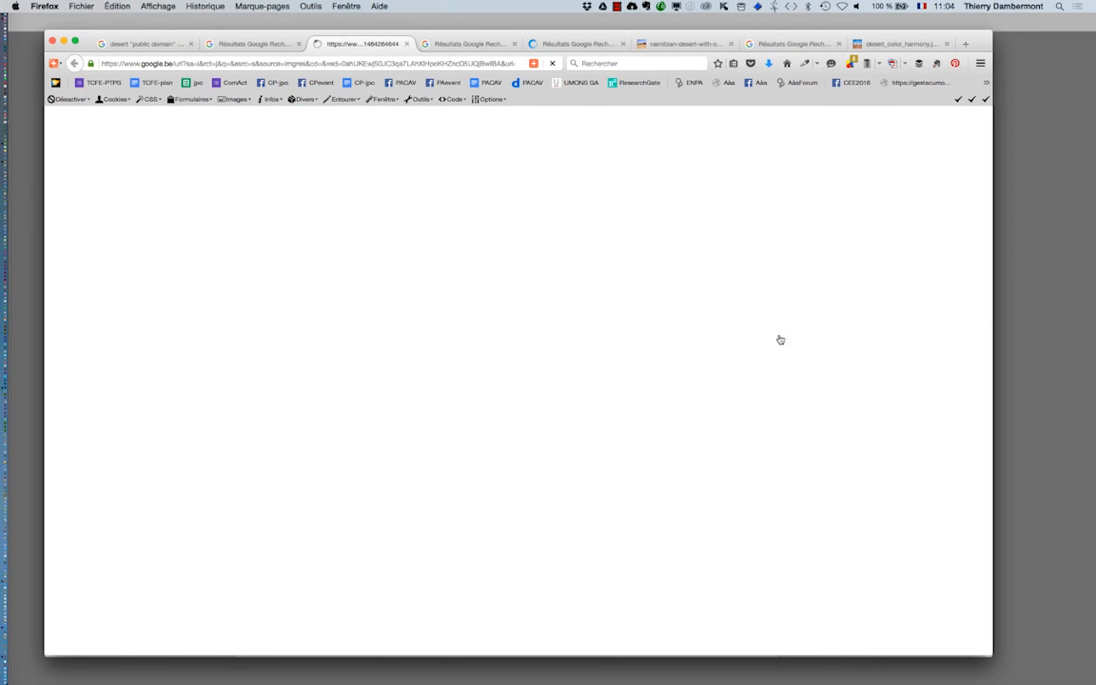
pyautogui.hotkey('ctrl', 'Tab')
pyautogui.click(781, 337)
pyautogui.hotkey('ctrl', 'Tab')
pyautogui.click(780, 337)
pyautogui.hotkey('ctrl', 'Tab')
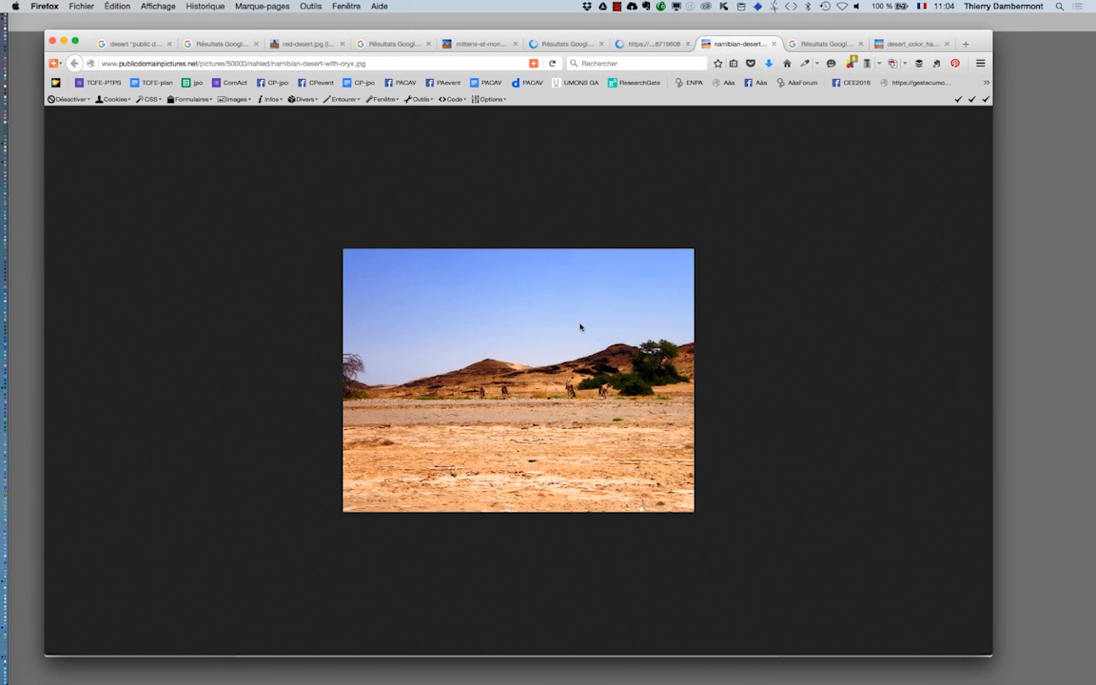
# - Save the mesa photo as red-desert.jpg in the extraire de son fond folder inside TCFE fev2016
pyautogui.click(223, 45)
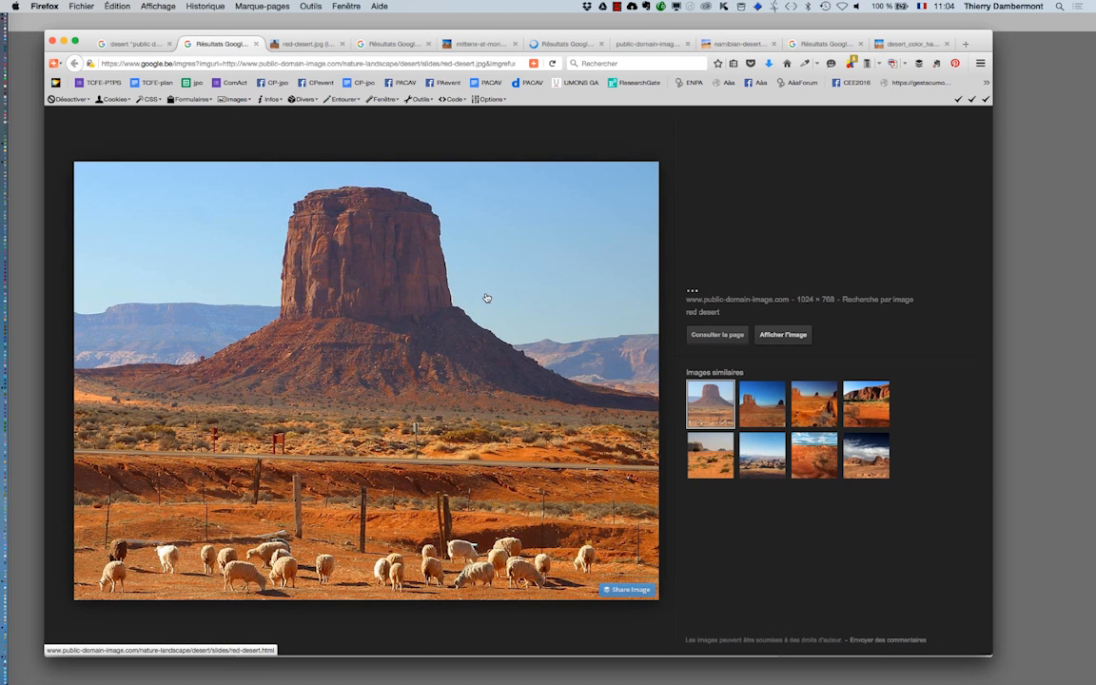
pyautogui.click(309, 45)
pyautogui.rightClick(420, 296)
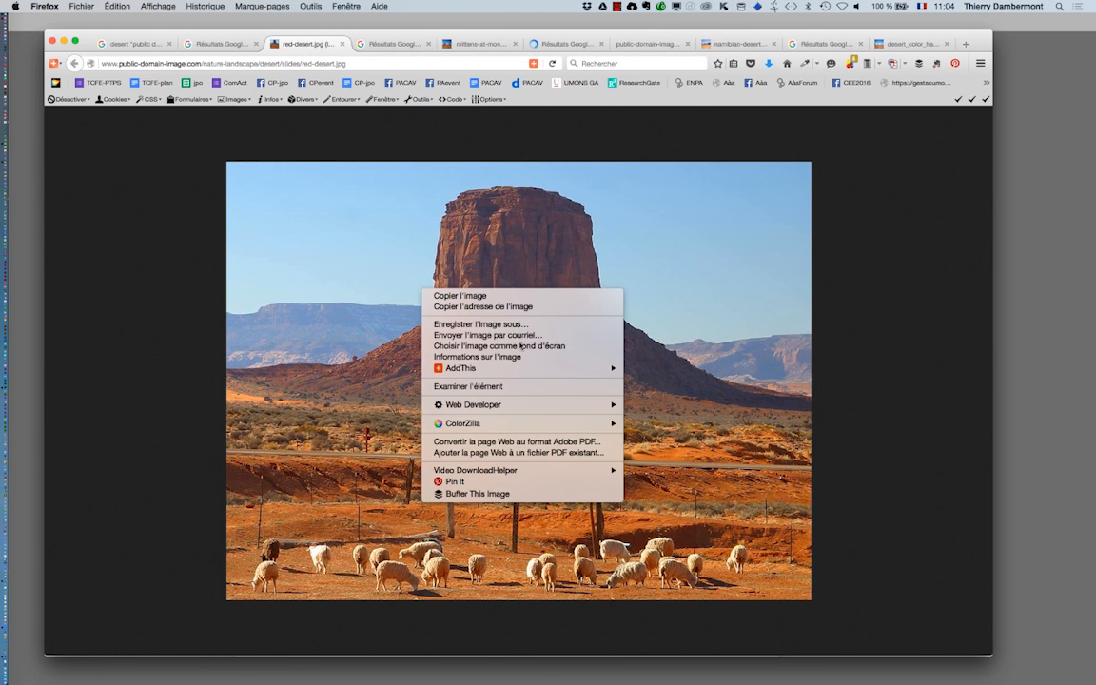
pyautogui.click(518, 327)
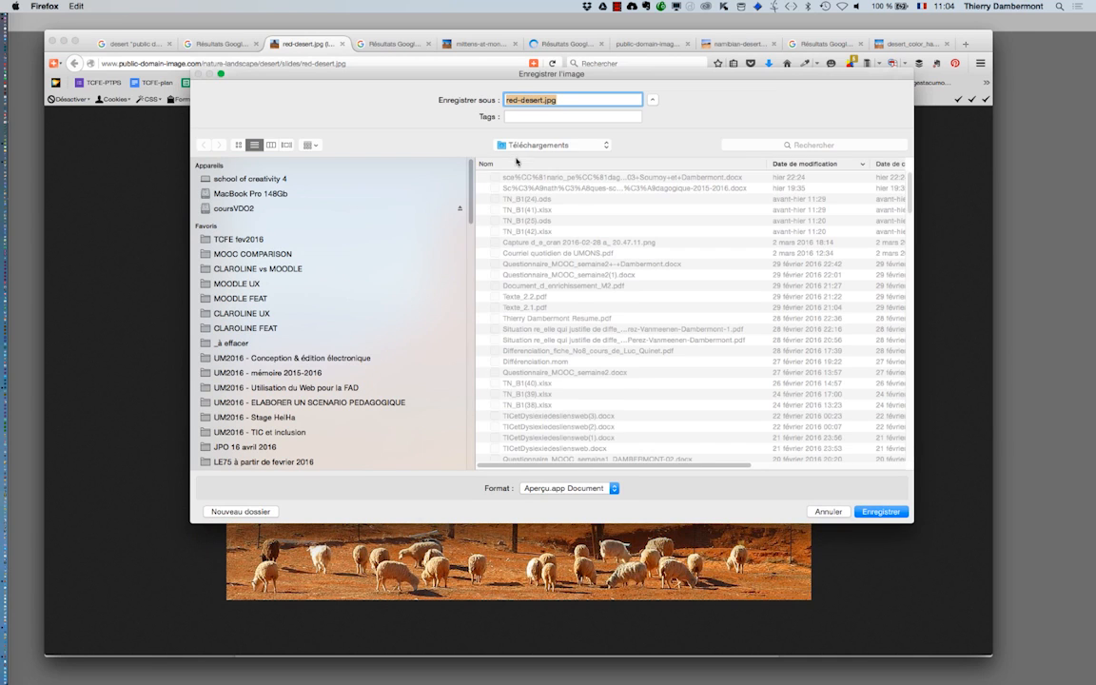
pyautogui.click(266, 238)
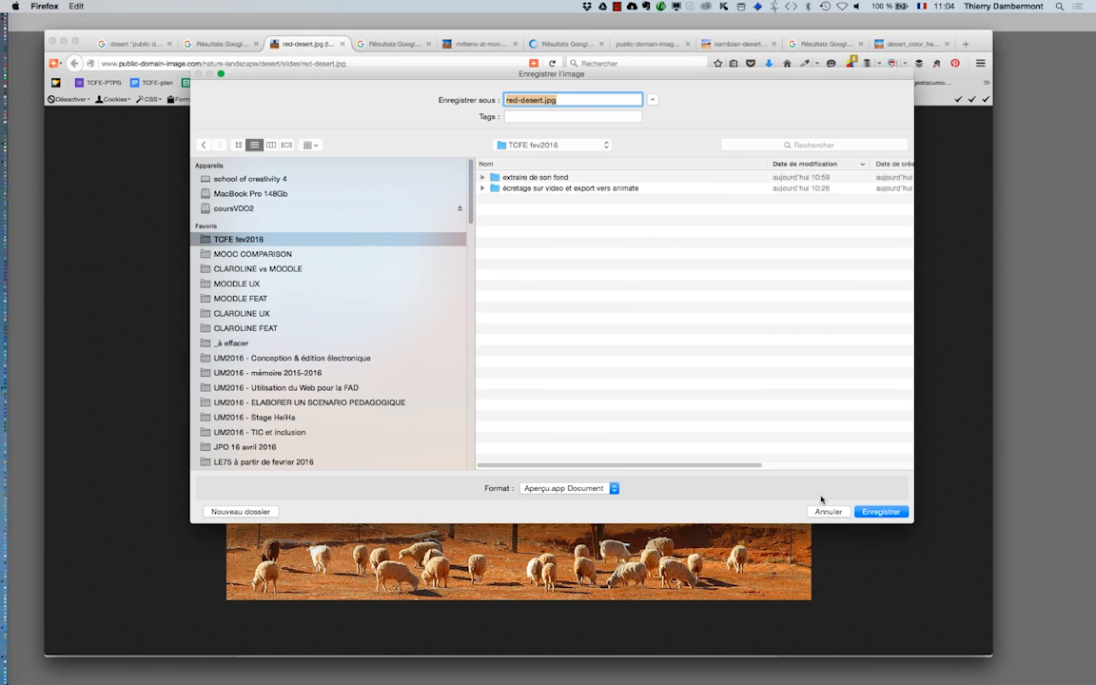
pyautogui.doubleClick(521, 177)
pyautogui.click(879, 510)
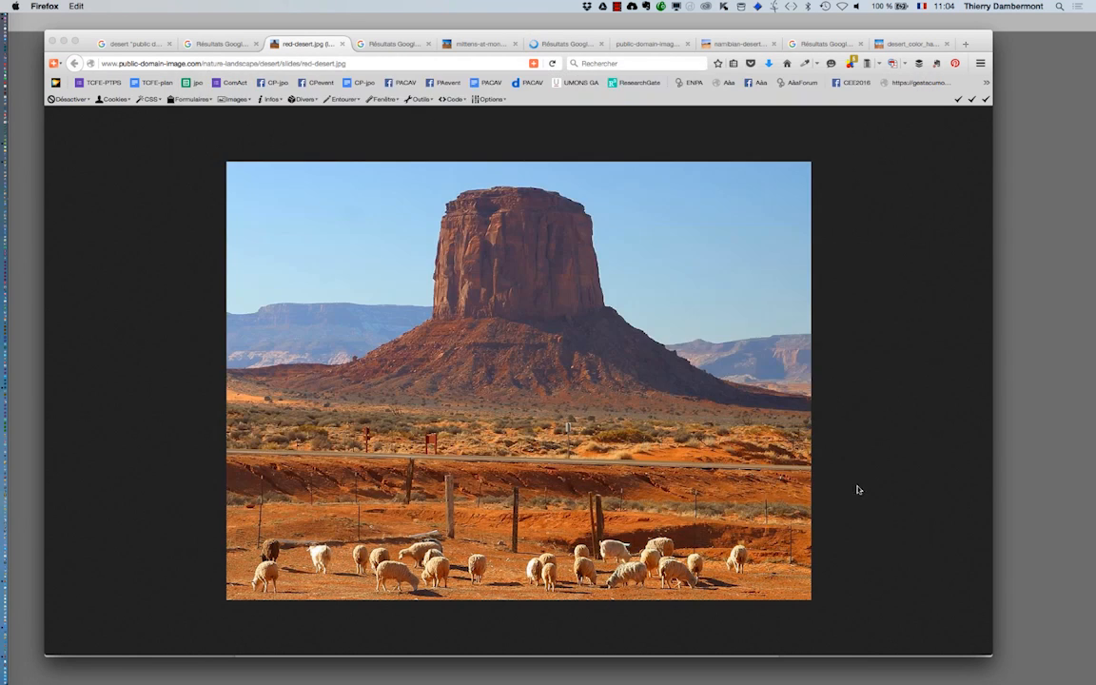
# - Save the Monument Valley buttes photo as mittens-at-monument-valley.jpg in the extraire de son fond folder
pyautogui.click(397, 44)
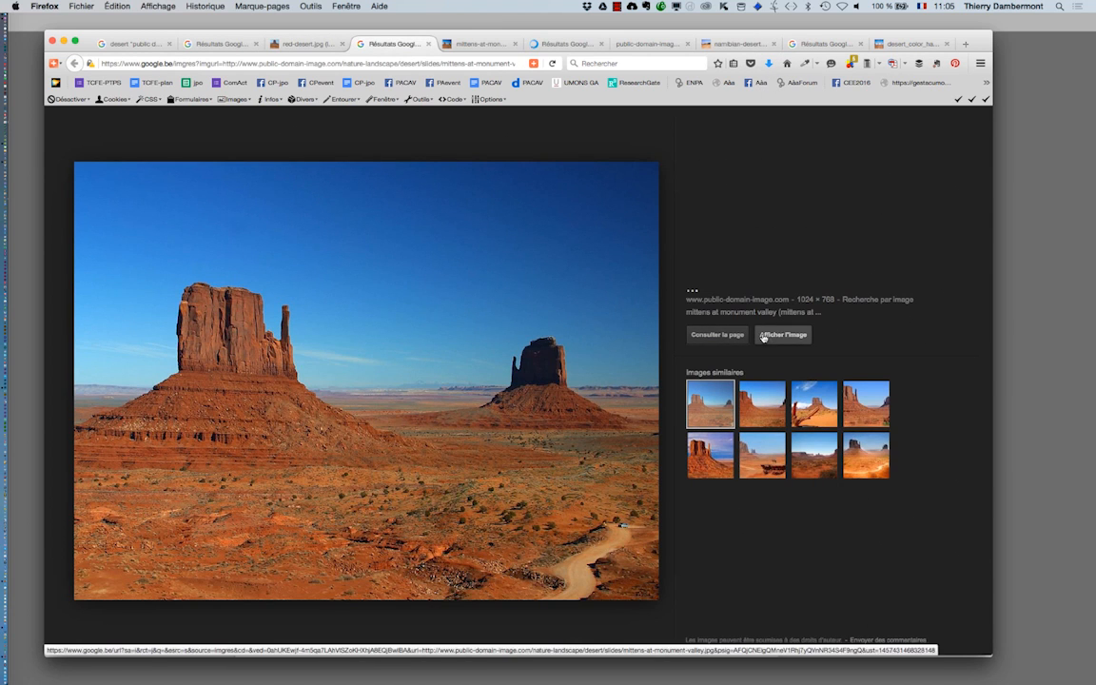
pyautogui.click(496, 45)
pyautogui.rightClick(487, 288)
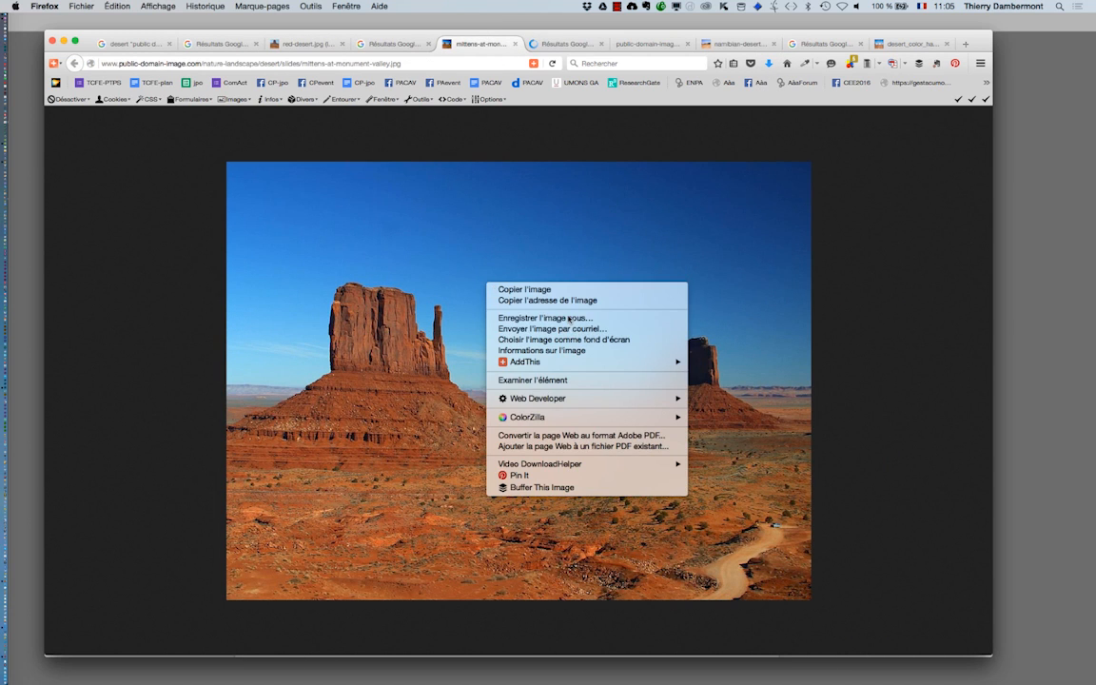
pyautogui.click(542, 313)
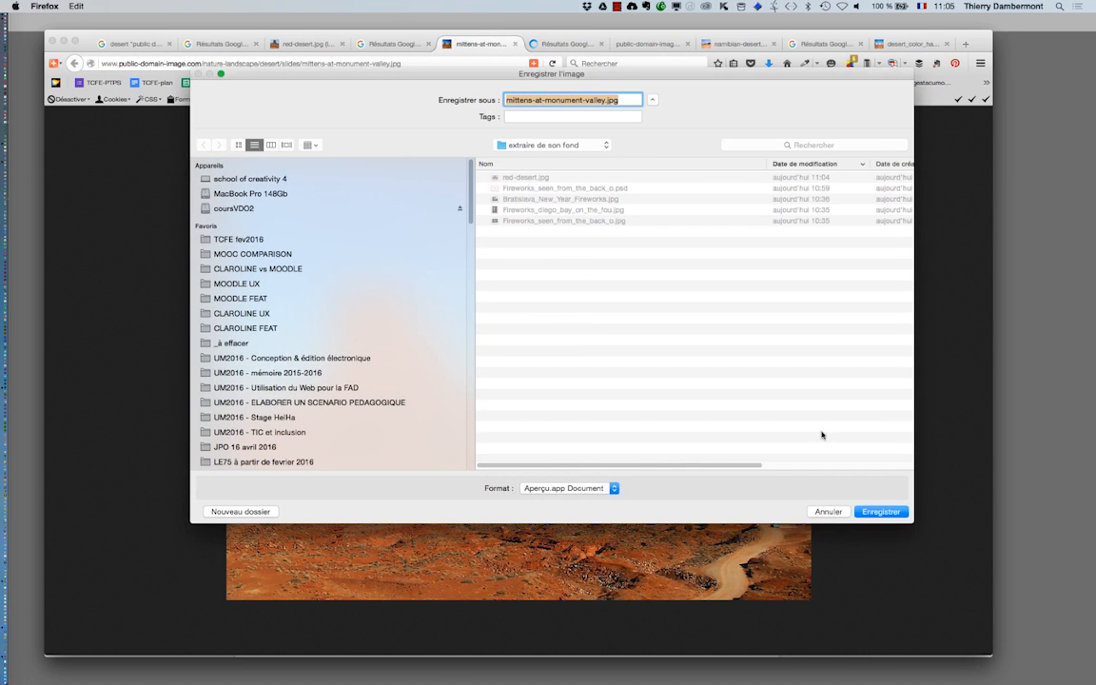
pyautogui.click(880, 511)
# - Save the orange dune photo in the extraire de son fond folder inside TCFE fev2016
pyautogui.click(579, 47)
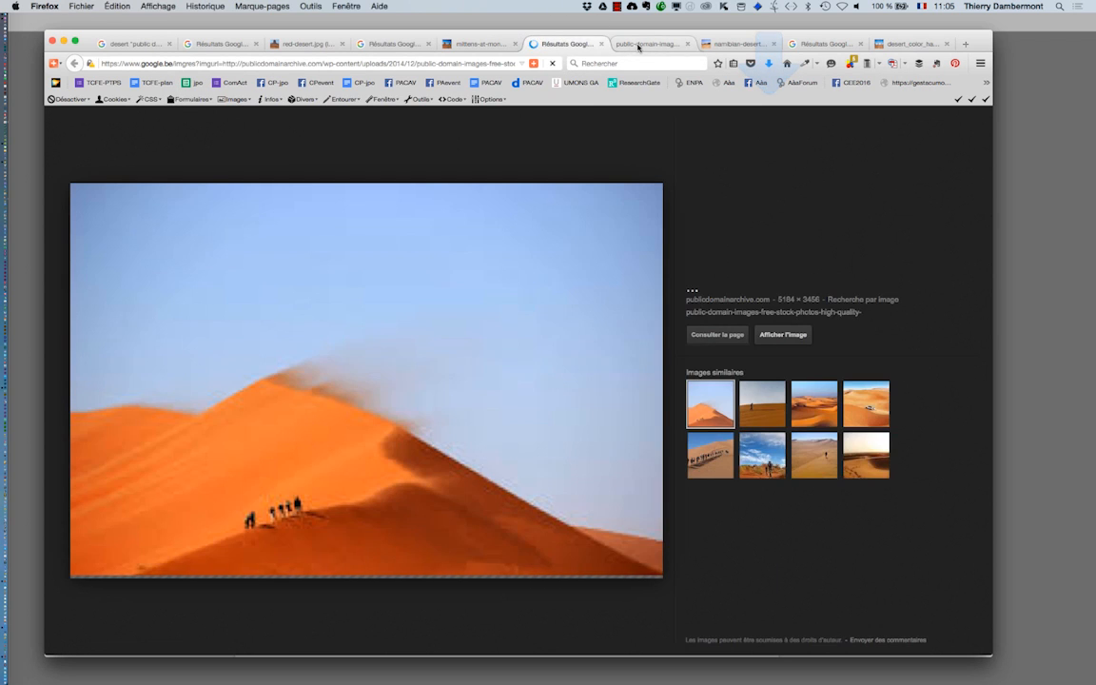
pyautogui.click(647, 43)
pyautogui.rightClick(569, 277)
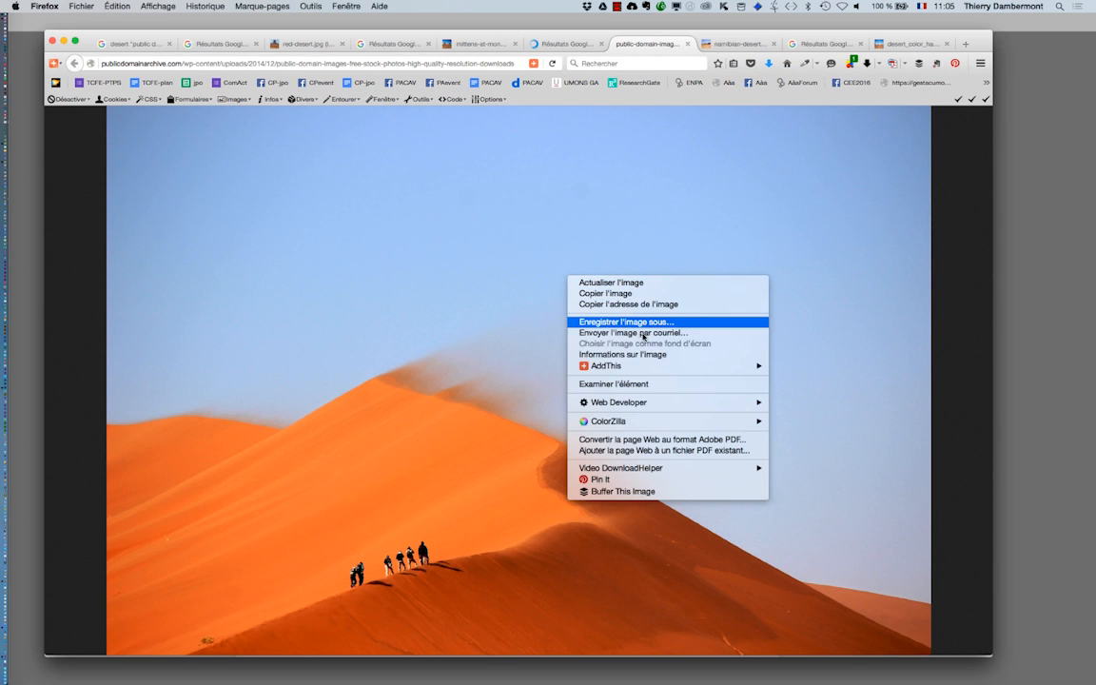
pyautogui.click(638, 323)
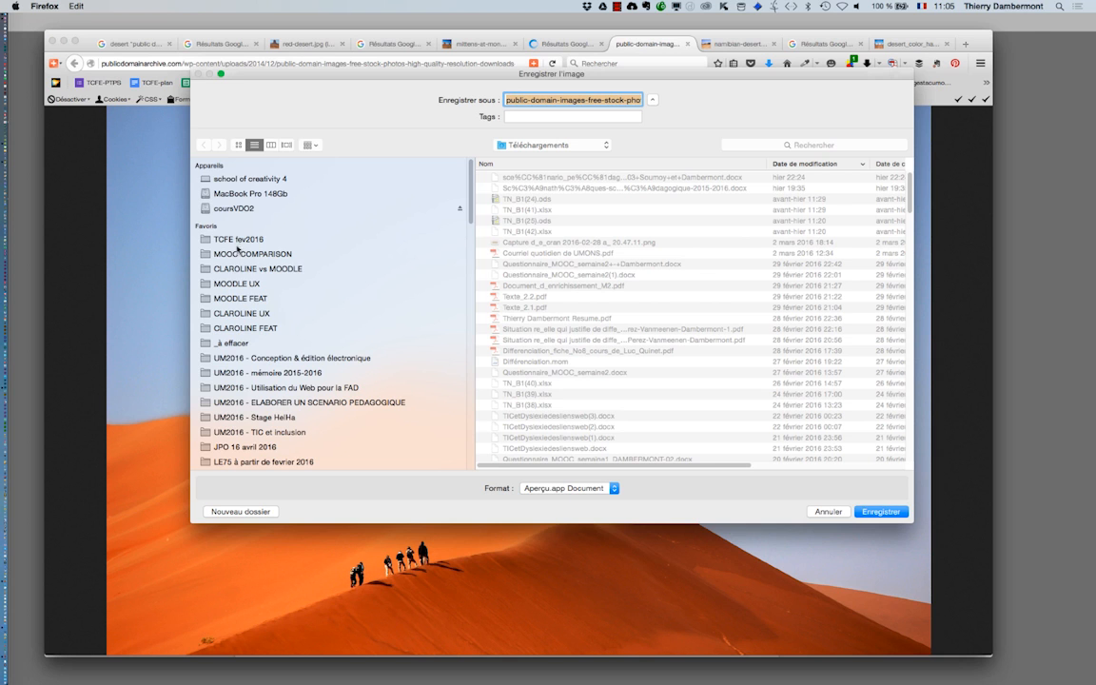
pyautogui.click(423, 239)
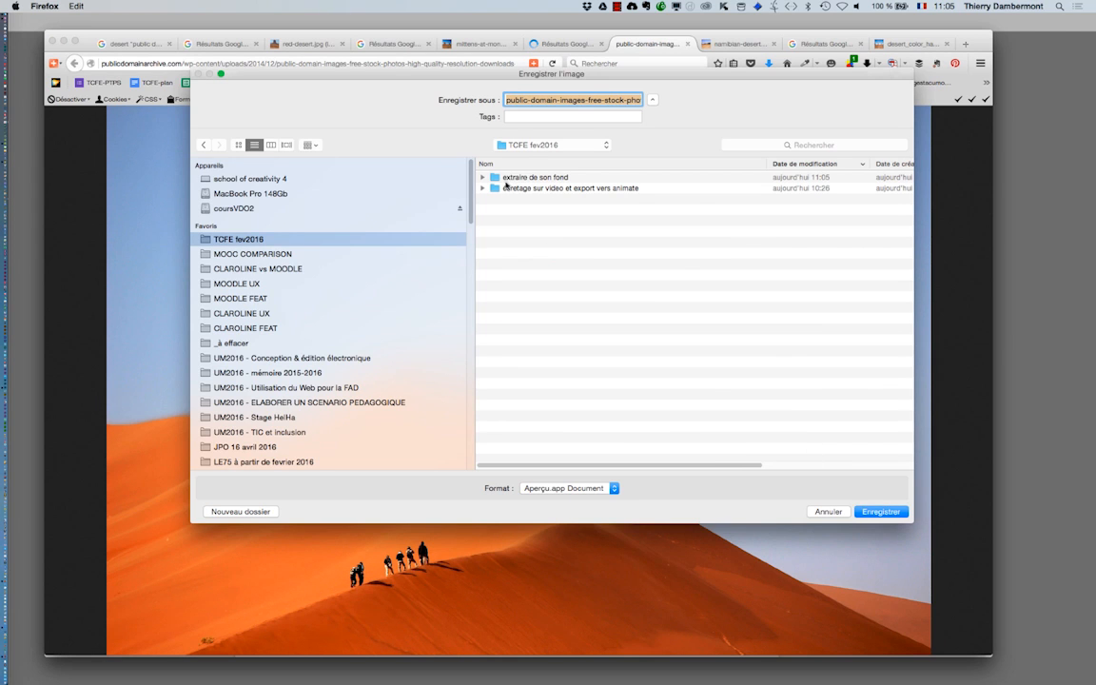
pyautogui.doubleClick(513, 177)
pyautogui.click(881, 512)
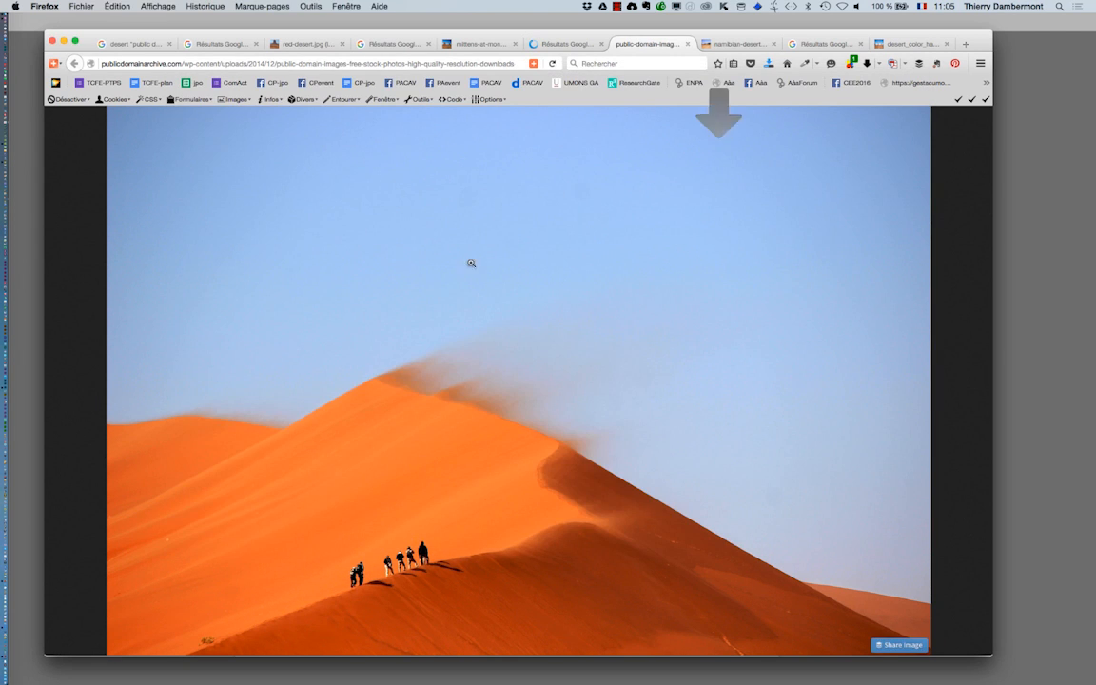
# - Switch to Photoshop and try to open the downloaded orange dune photo from the extraire de son fond folder
pyautogui.press('super+Tab')
pyautogui.click(430, 353)
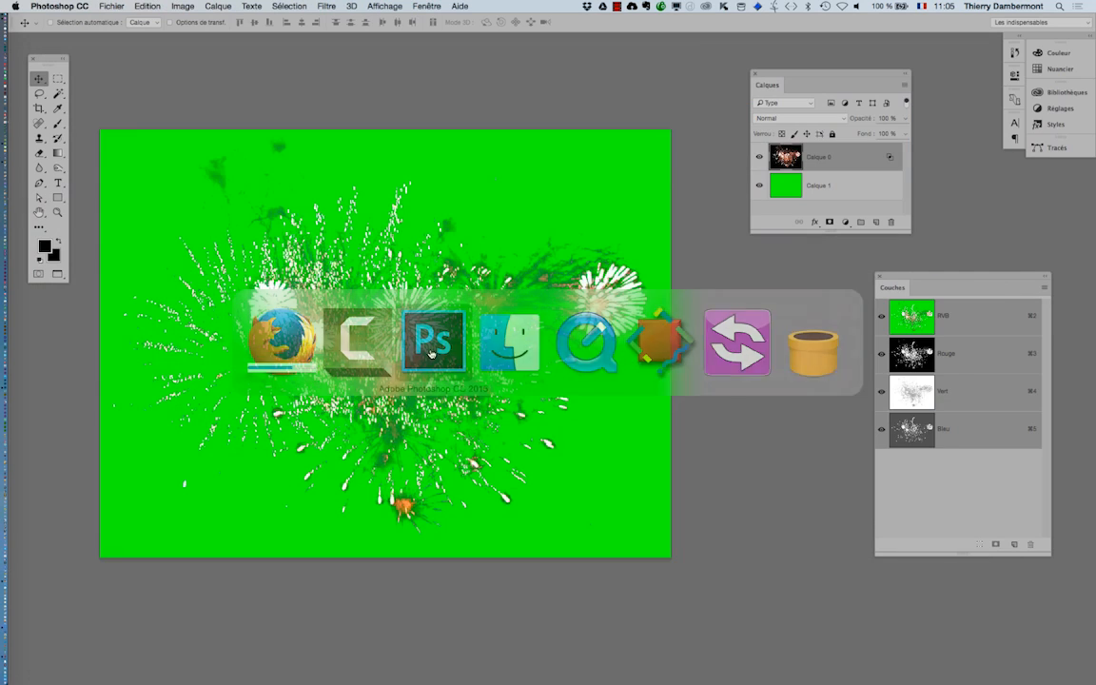
pyautogui.click(119, 3)
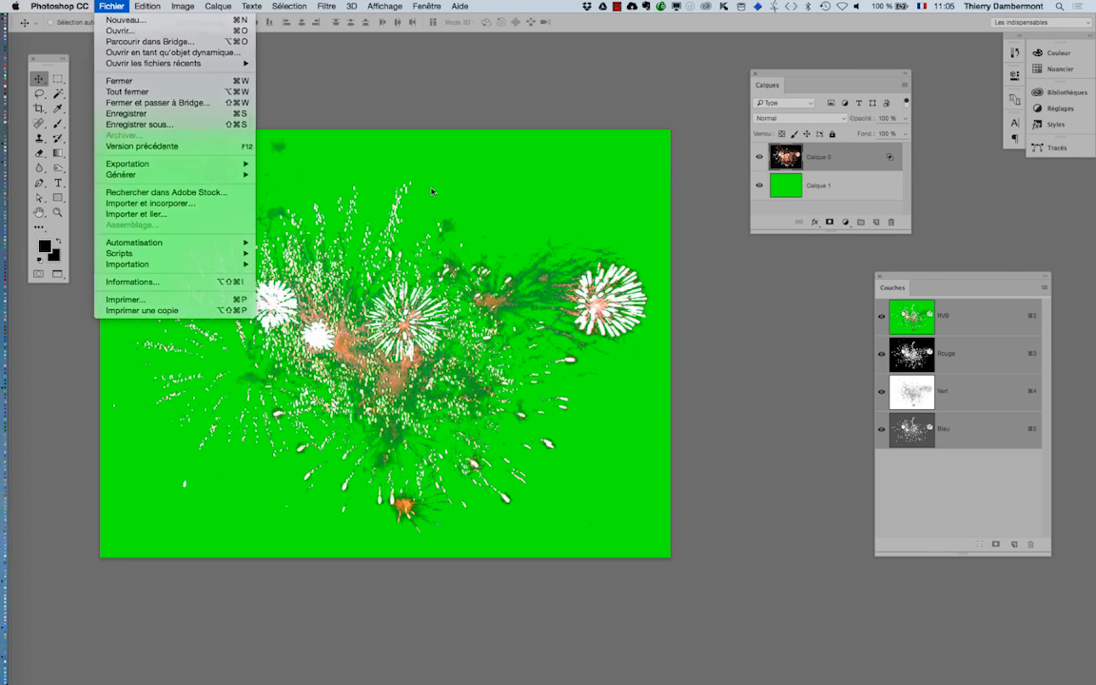
pyautogui.click(124, 36)
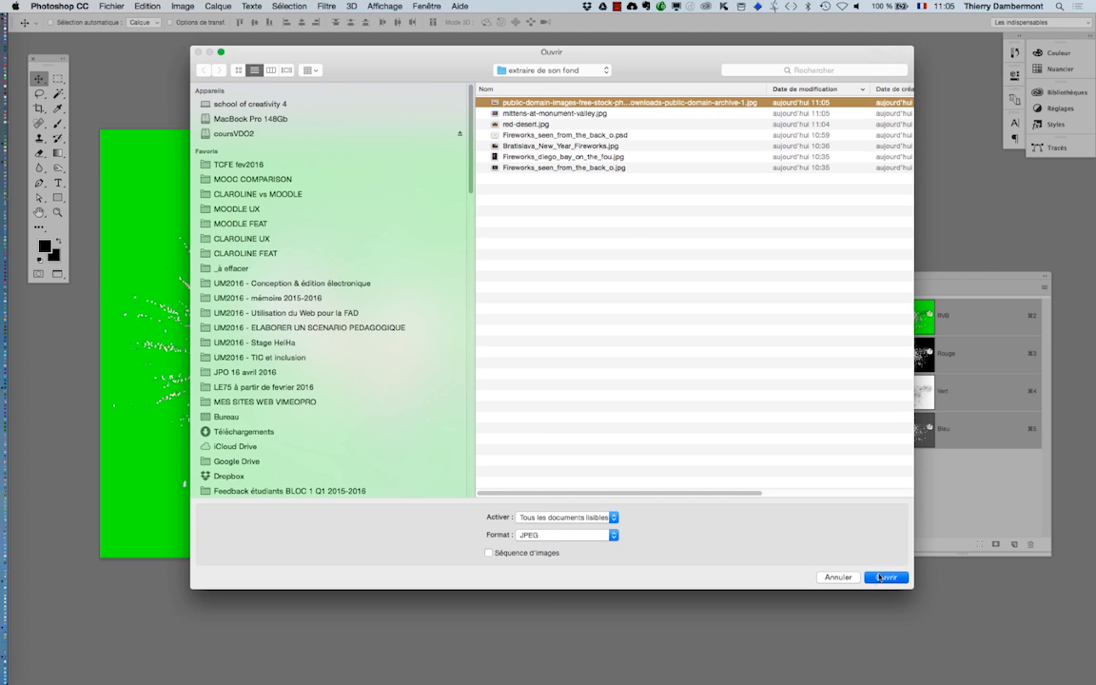
pyautogui.click(881, 577)
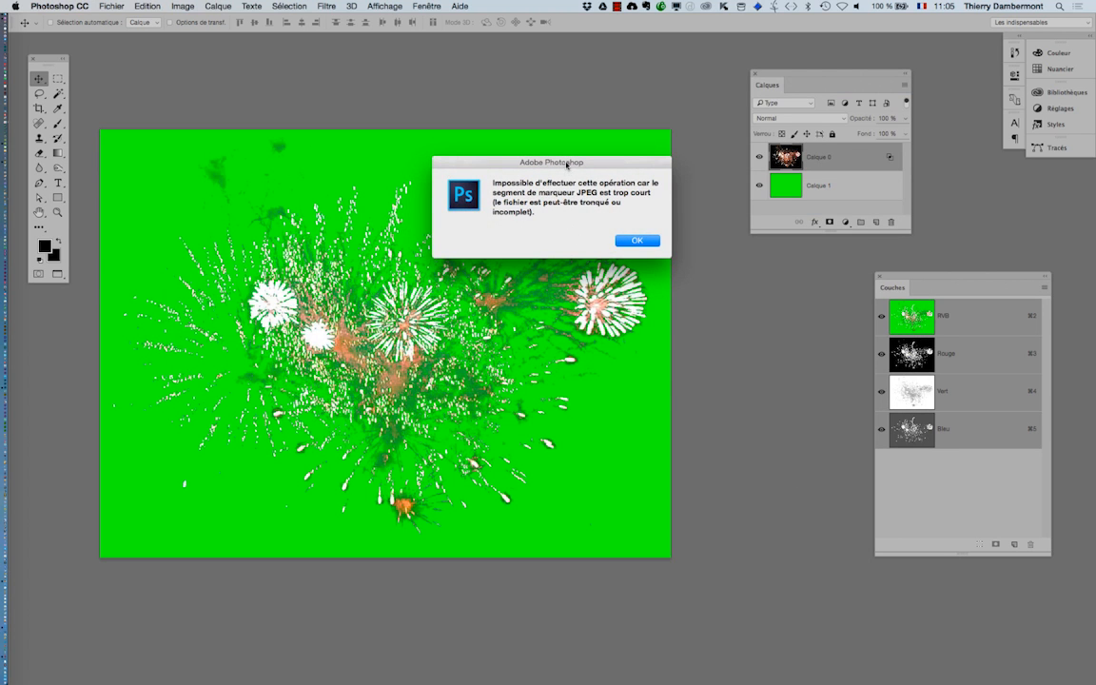
pyautogui.moveTo(566, 165); pyautogui.dragTo(526, 94)
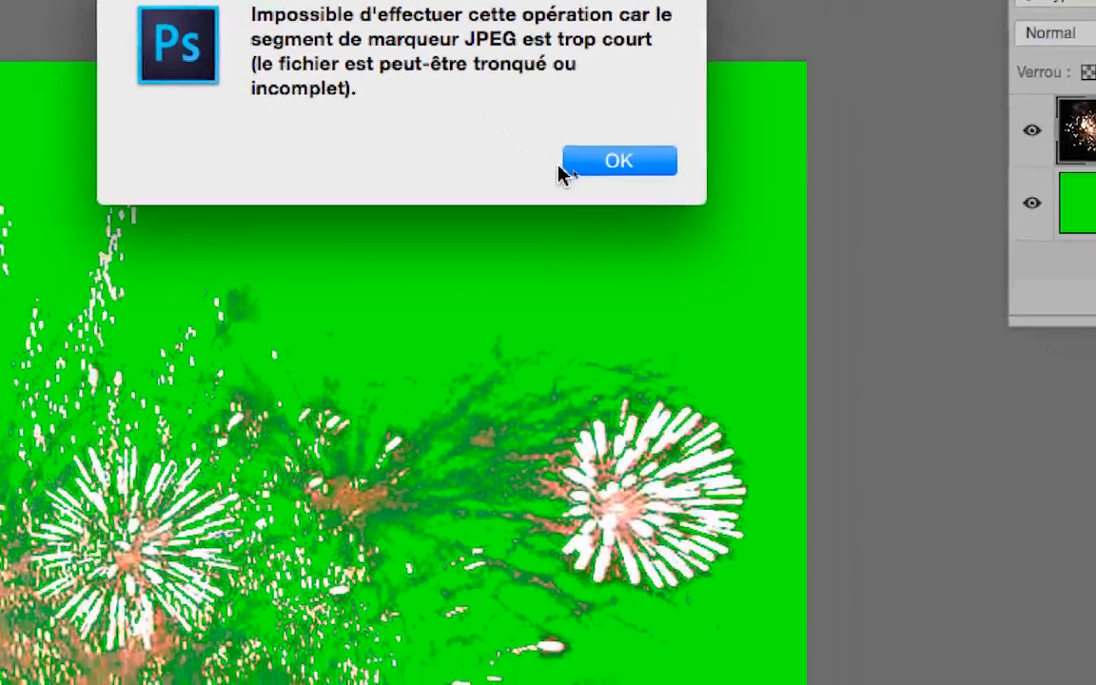
pyautogui.click(673, 192)
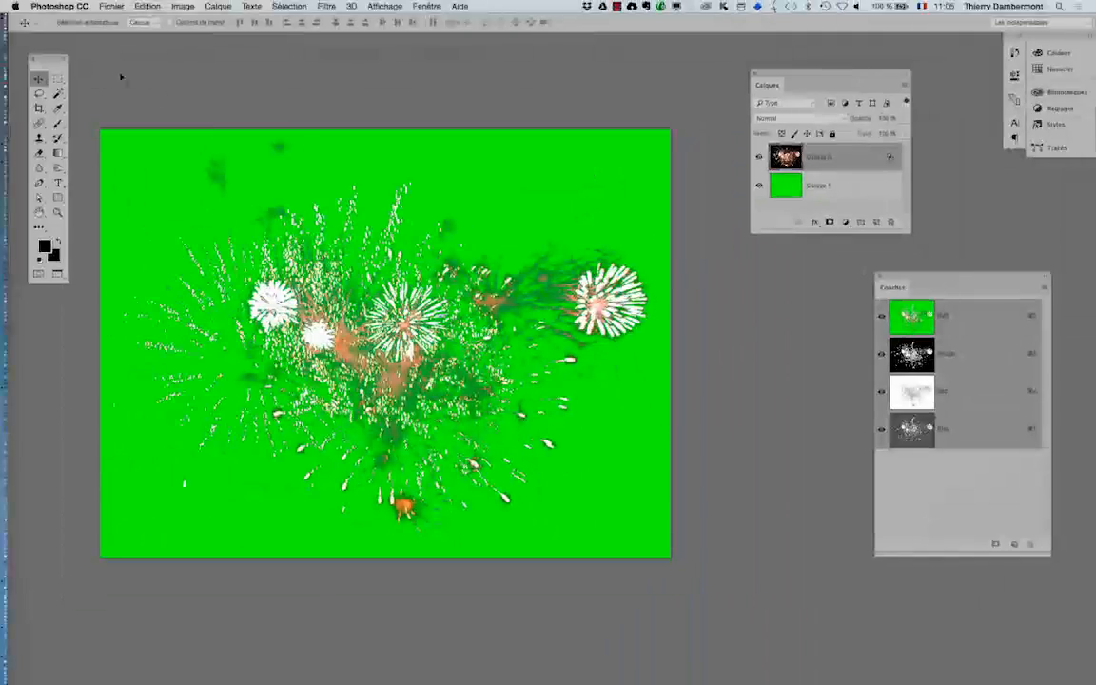
# - Open the orange dune photo and show it zoomed out in an enlarged standard document window
pyautogui.click(111, 6)
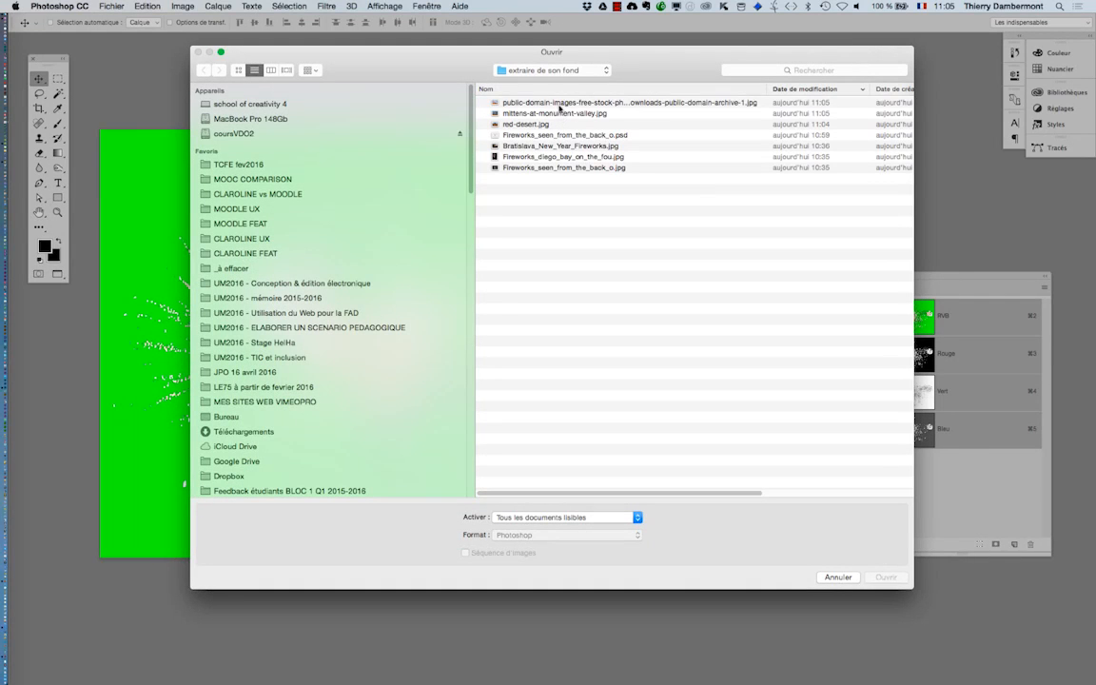
pyautogui.click(559, 103)
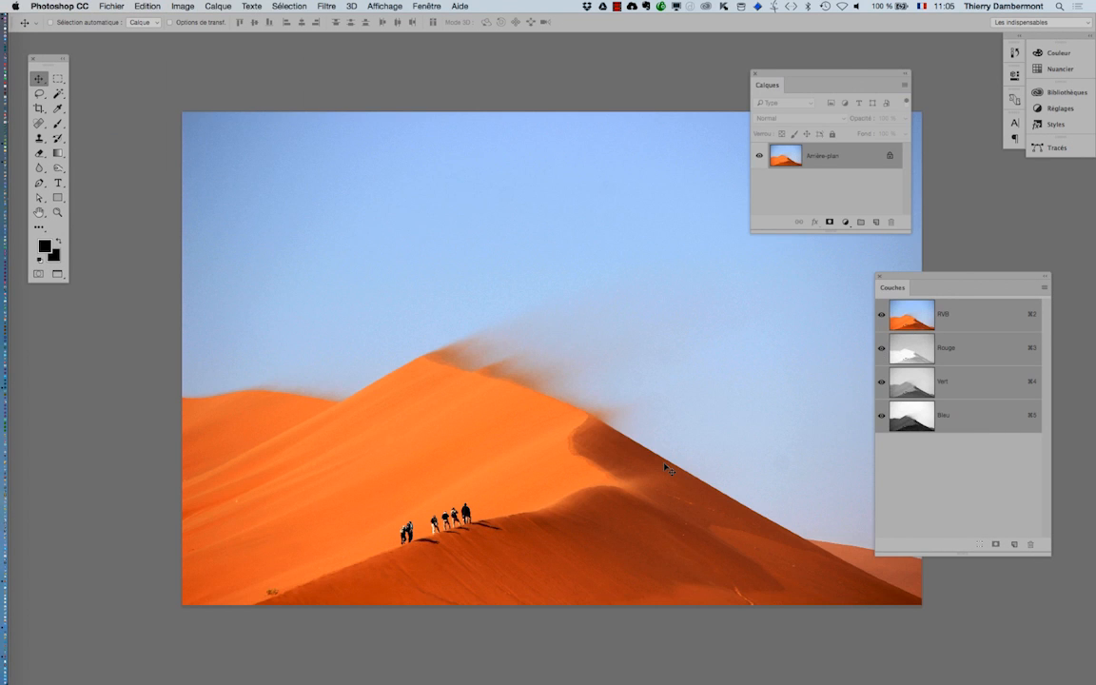
pyautogui.keyDown('alt'); pyautogui.click(617, 421); pyautogui.keyUp('alt')
pyautogui.moveTo(472, 369); pyautogui.dragTo(338, 283)
pyautogui.press('f')
pyautogui.press('f')
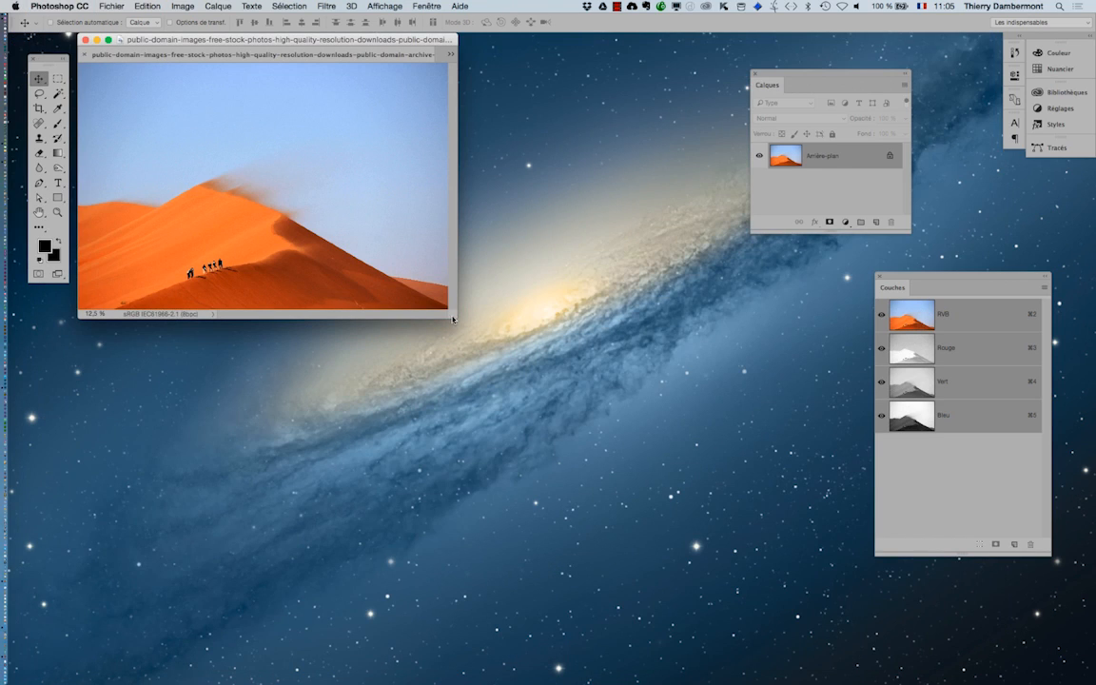
pyautogui.moveTo(455, 320); pyautogui.dragTo(525, 535)
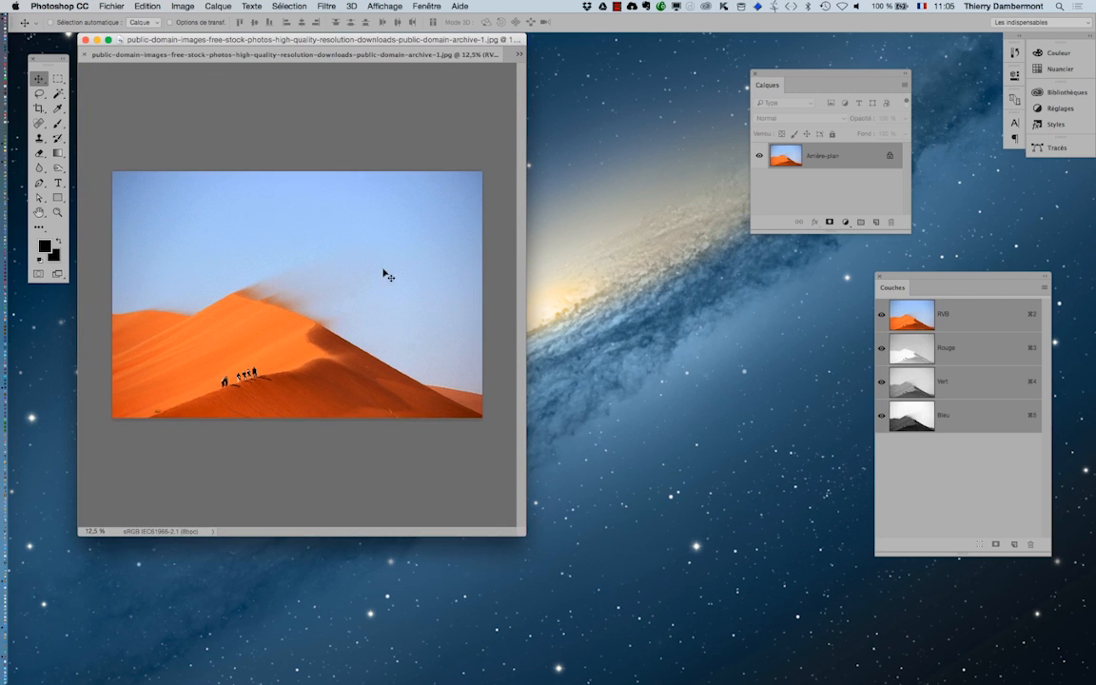
# - Cycle through the screen modes back to standard and detach the dune photo into its own window beside the fireworks document
pyautogui.press('f')
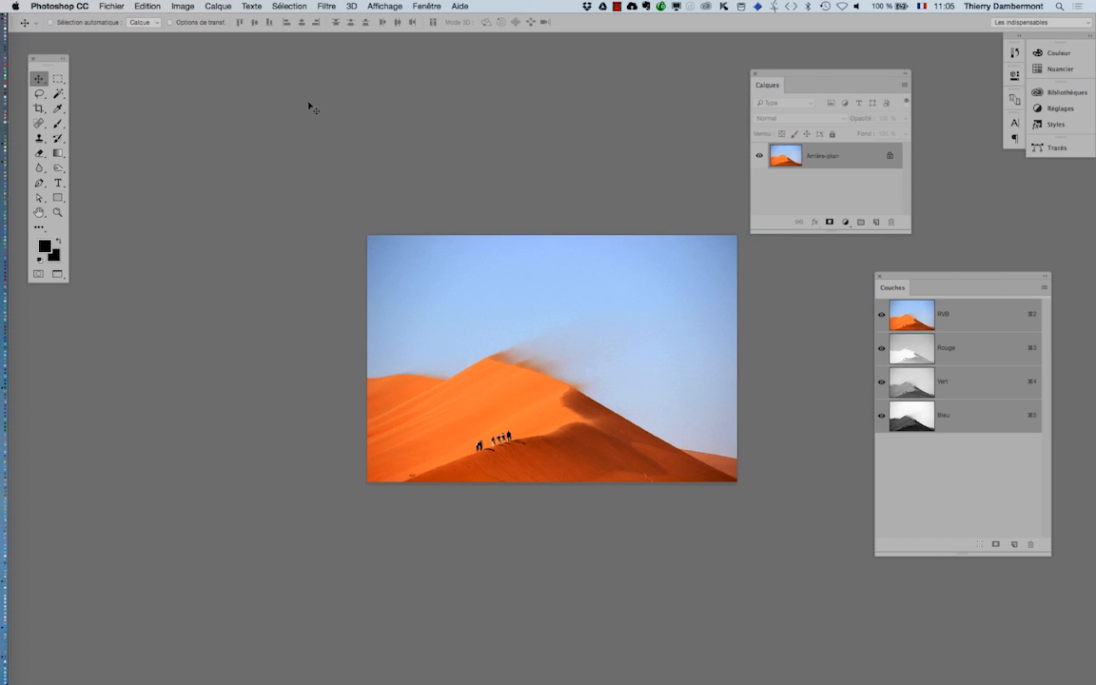
pyautogui.press('f')
pyautogui.press('f')
pyautogui.press('f')
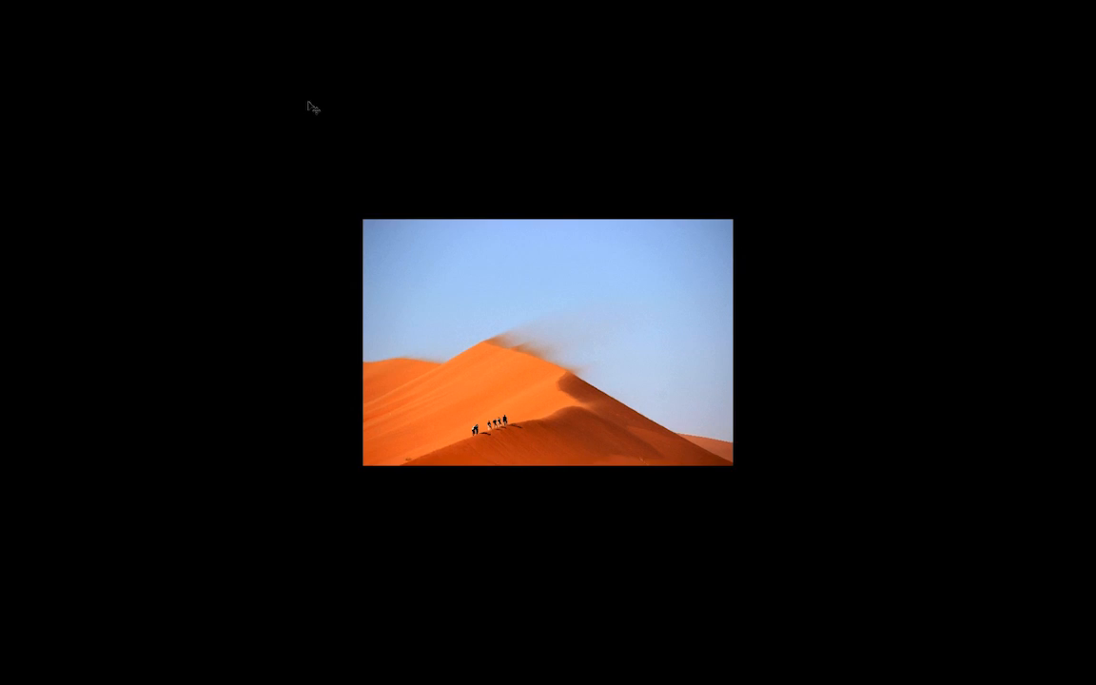
pyautogui.press('f')
pyautogui.moveTo(303, 57); pyautogui.dragTo(596, 294)
pyautogui.moveTo(568, 252); pyautogui.dragTo(641, 175)
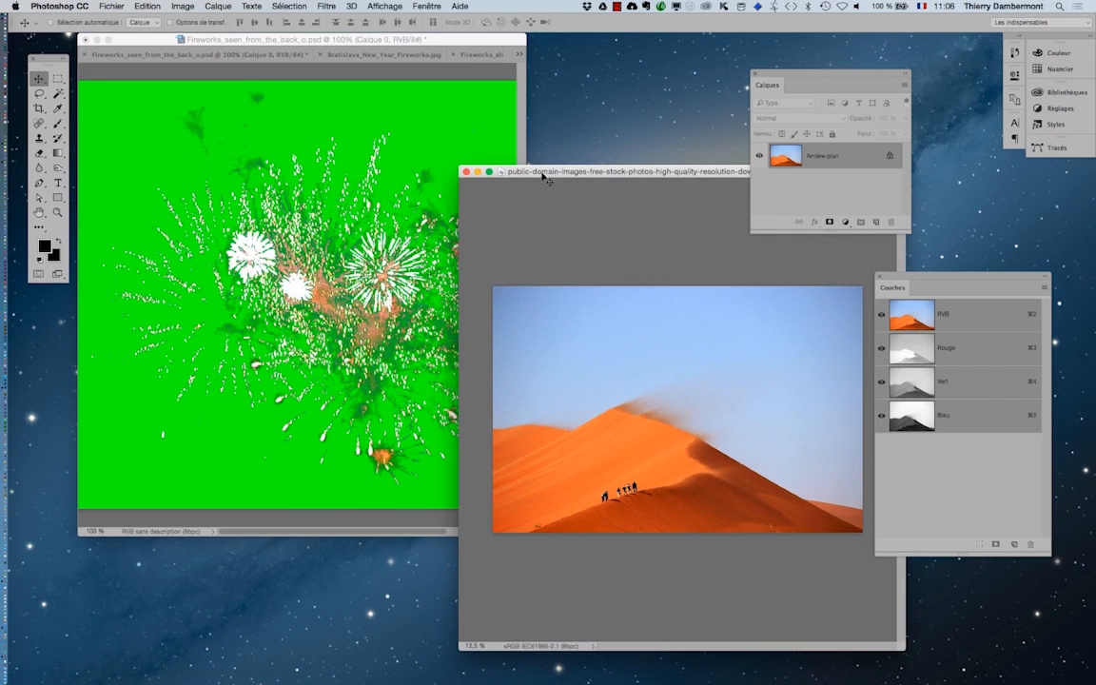
# - Copy the isolated fireworks layer into the dune photo and place it just above the dune's descending ridge
pyautogui.click(442, 45)
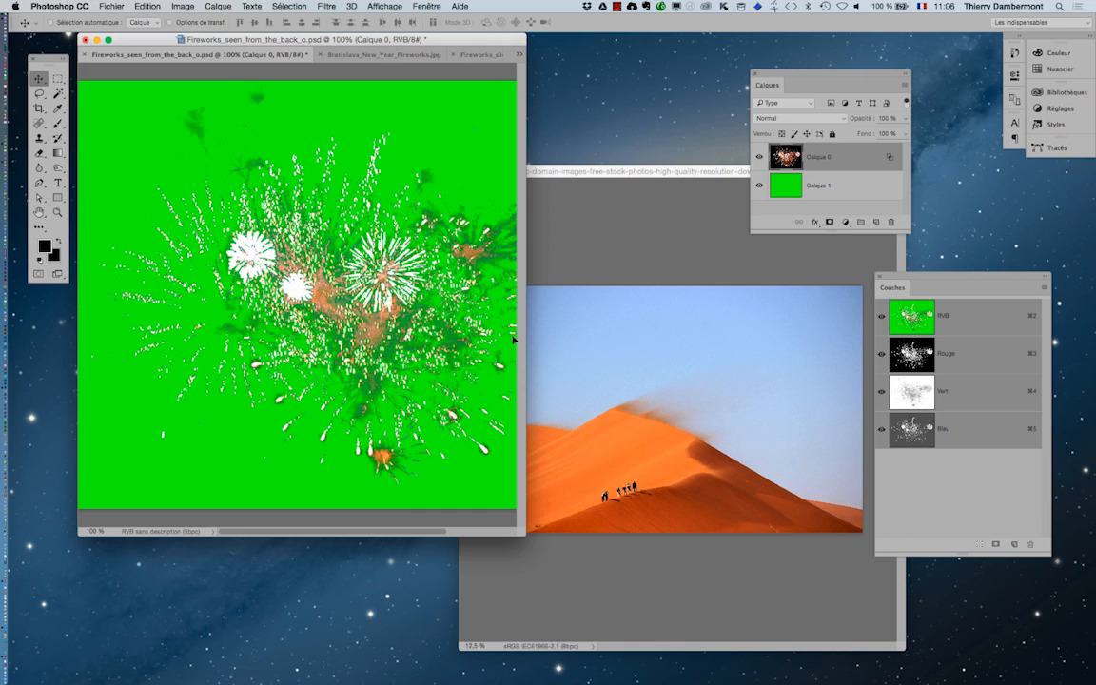
pyautogui.moveTo(513, 338); pyautogui.dragTo(648, 361)
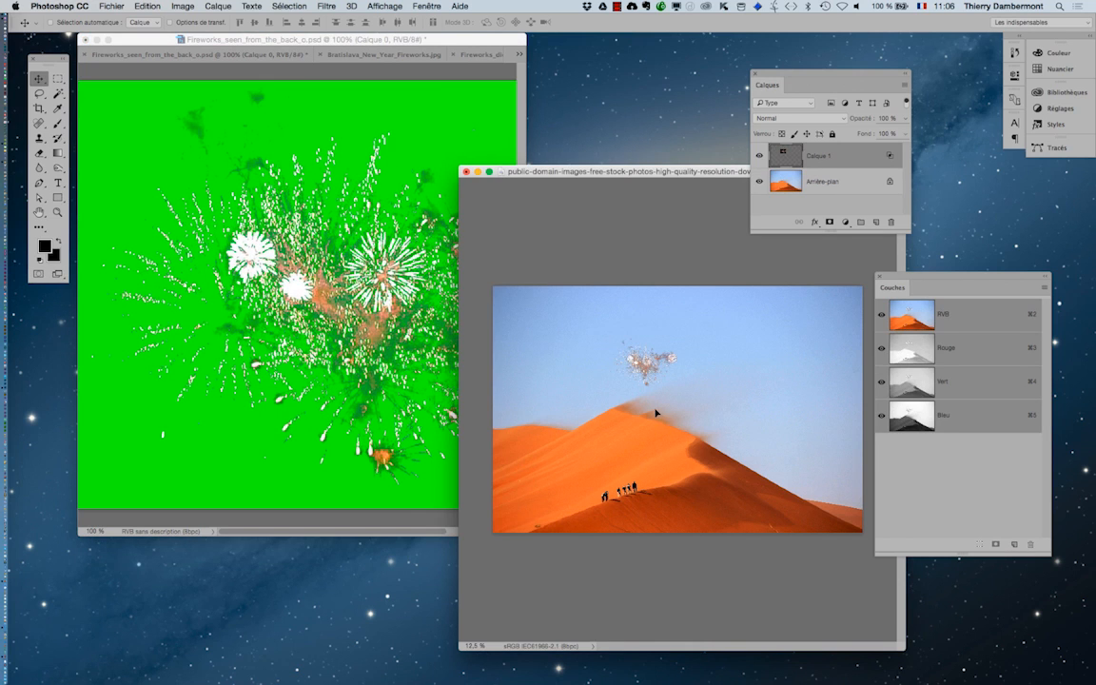
pyautogui.moveTo(655, 412); pyautogui.dragTo(710, 441)
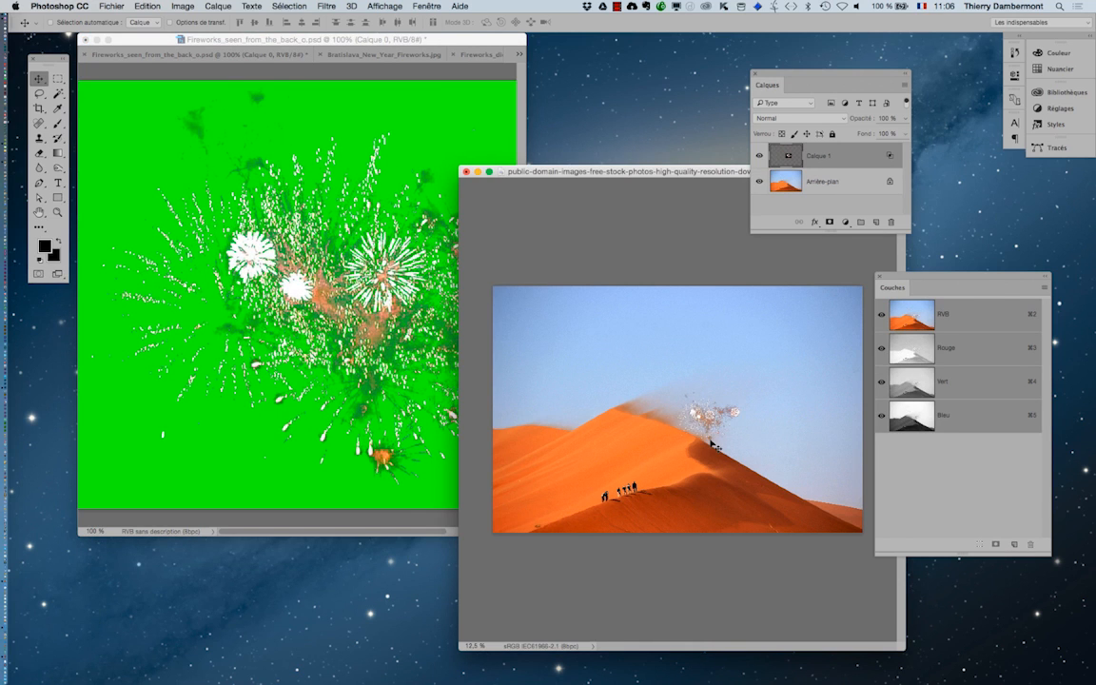
# - Open mittens-at-monument-valley.jpg, leaving it without colour management
pyautogui.click(100, 6)
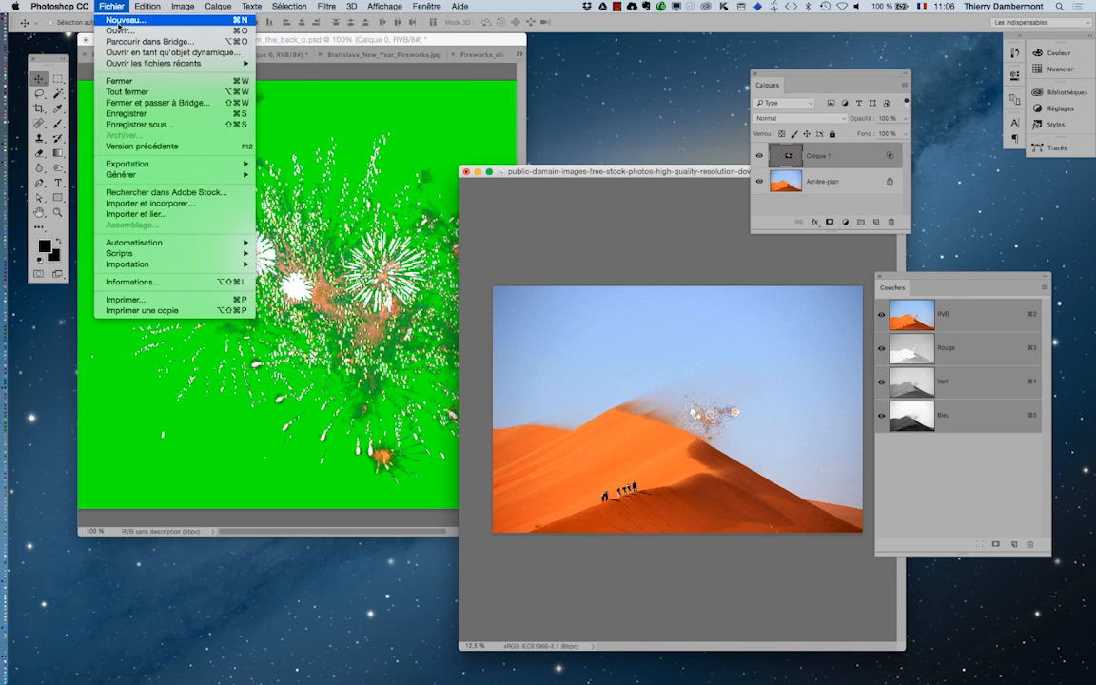
pyautogui.click(119, 30)
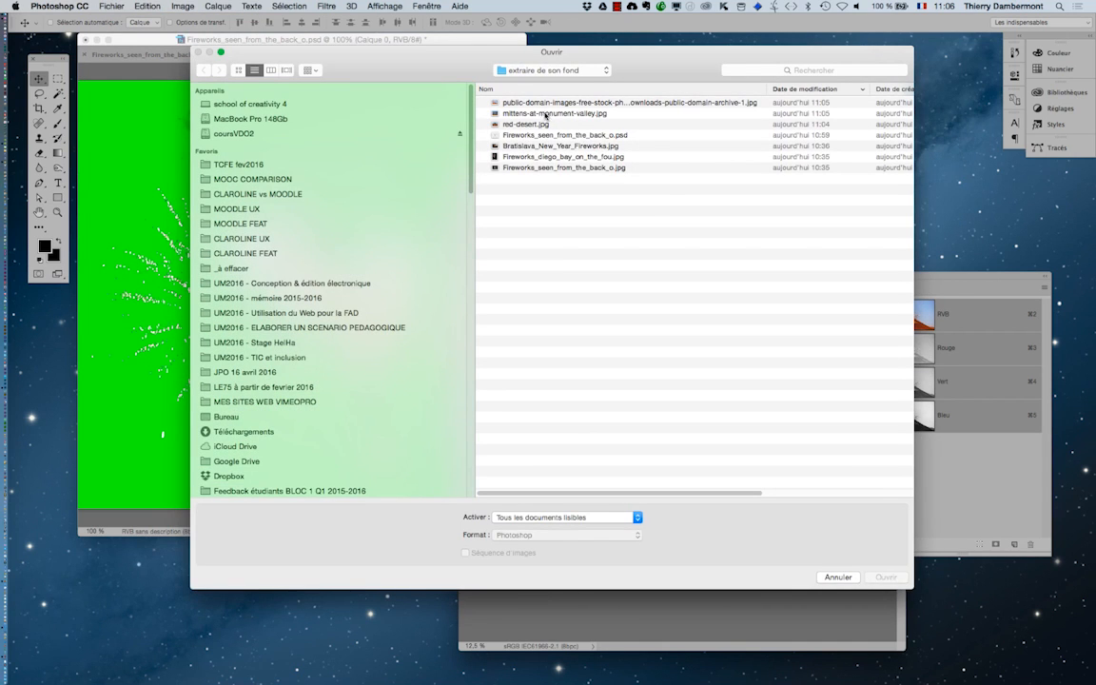
pyautogui.click(546, 114)
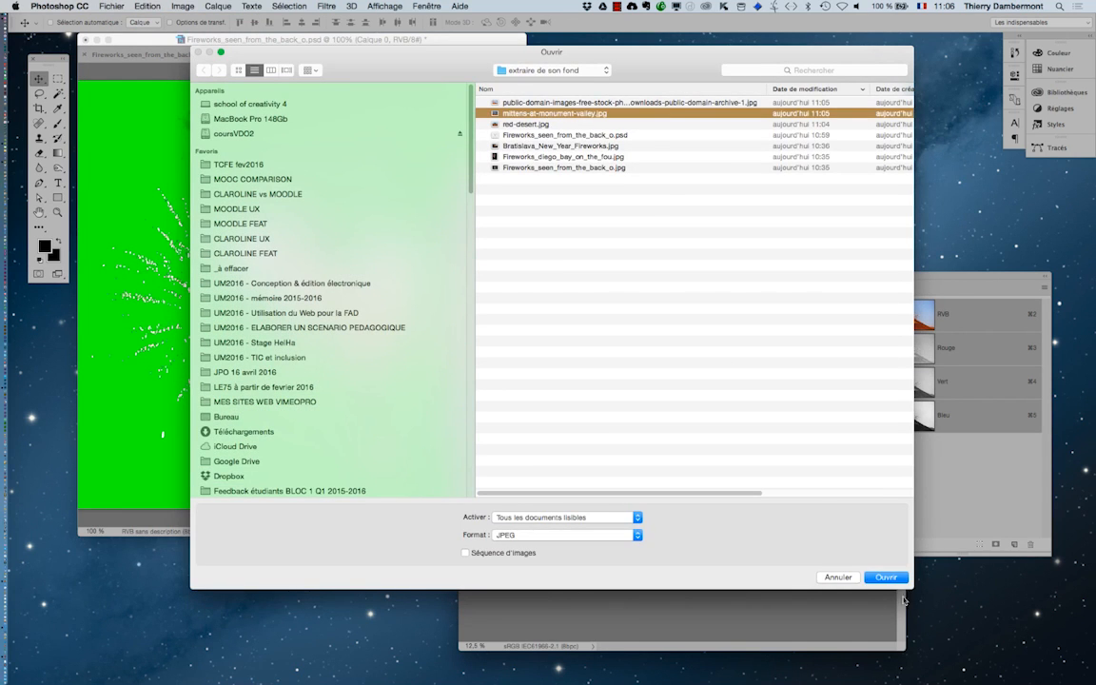
pyautogui.press('Return')
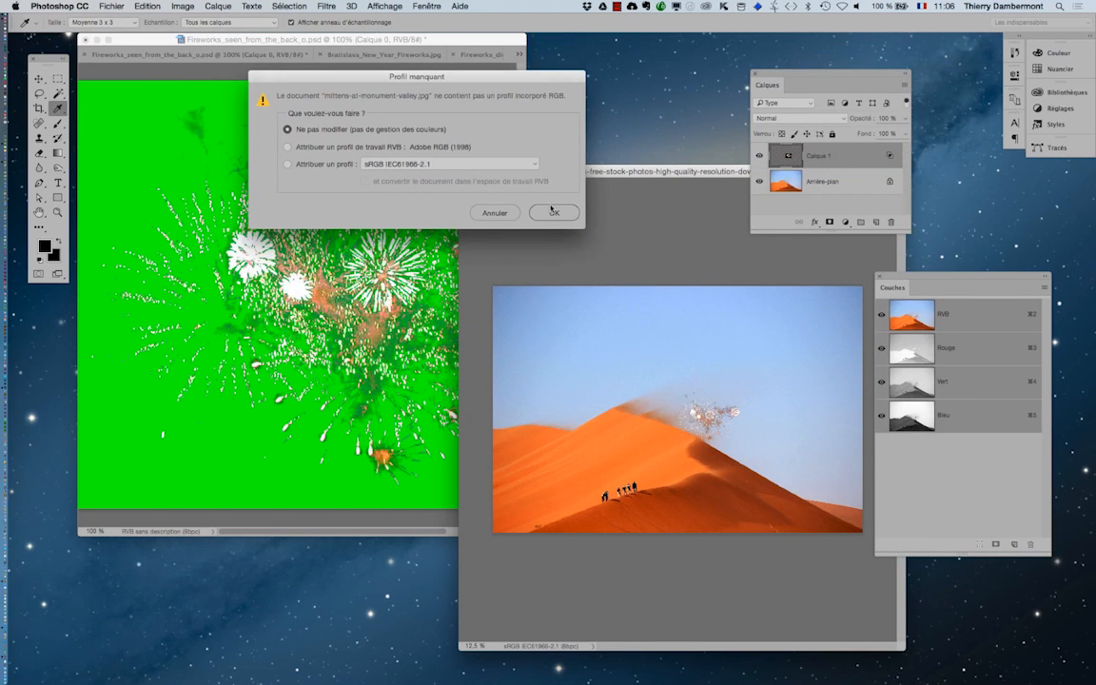
pyautogui.click(557, 211)
# - Copy the isolated fireworks layer into the Monument Valley photo and show that document full screen with the menu bar
pyautogui.click(303, 46)
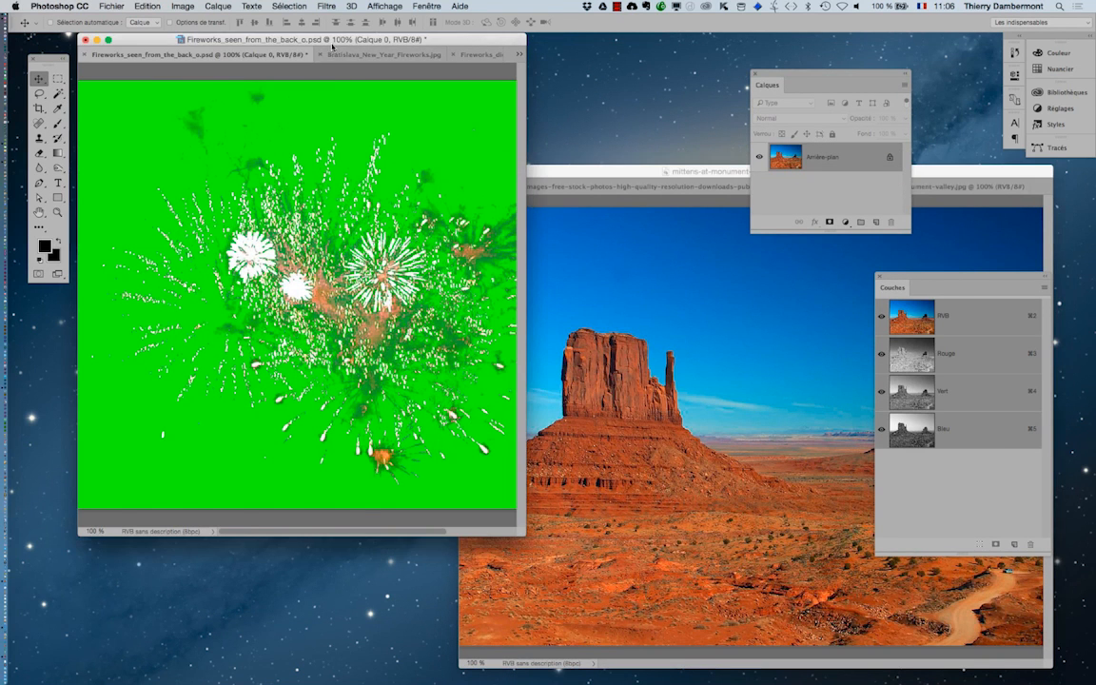
pyautogui.moveTo(524, 333); pyautogui.dragTo(725, 390)
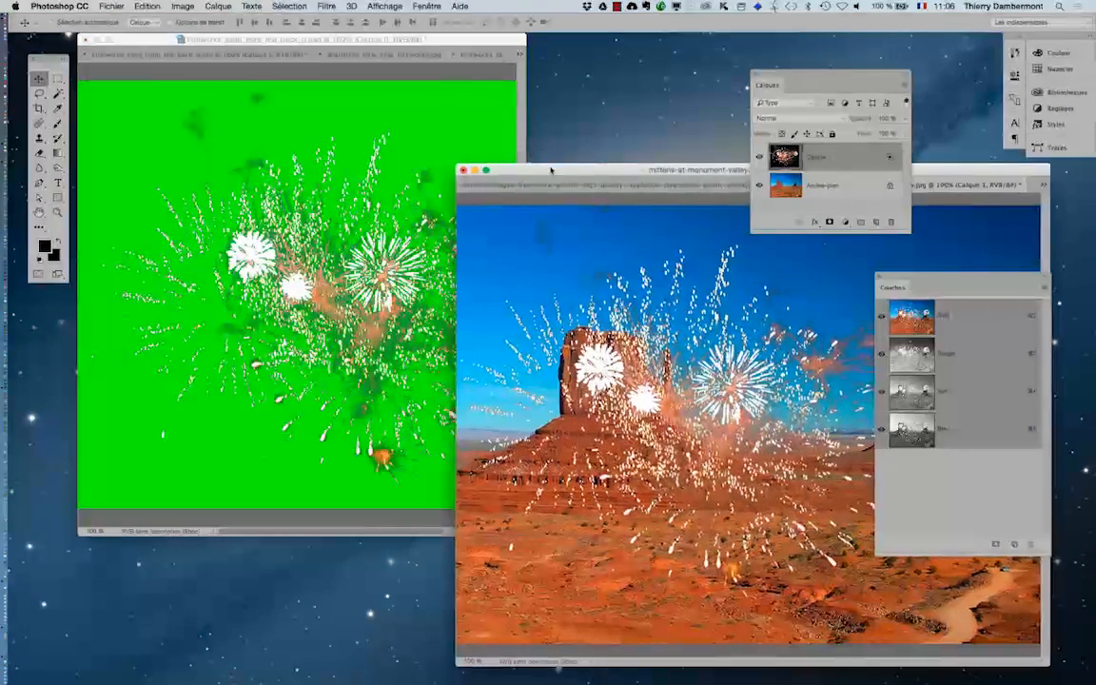
pyautogui.moveTo(583, 173); pyautogui.dragTo(327, 114)
pyautogui.press('f')
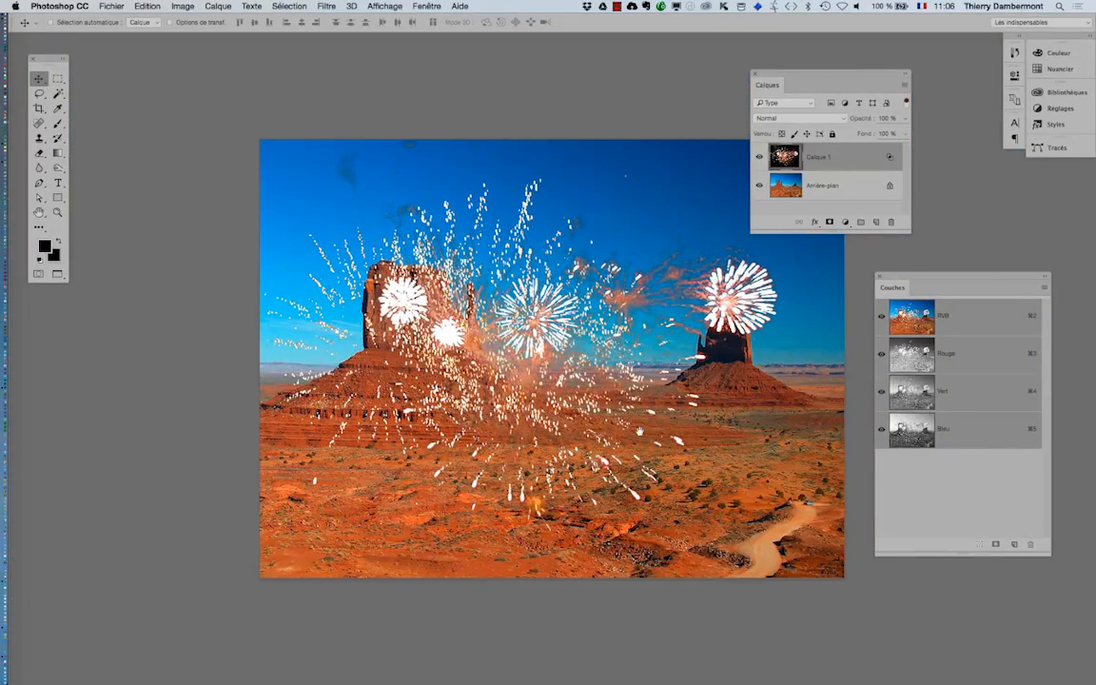
# - Move the fireworks layer up into the sky above the buttes and shift the Layers panel clear of the image
pyautogui.moveTo(505, 372); pyautogui.dragTo(481, 341)
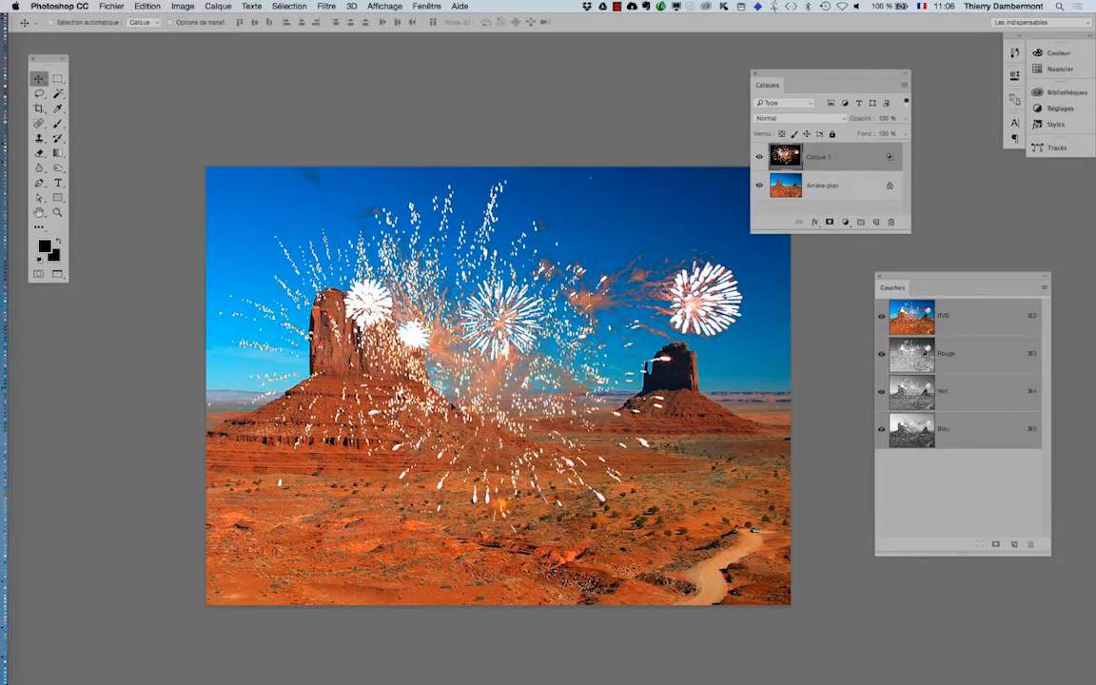
pyautogui.moveTo(454, 389); pyautogui.dragTo(481, 310)
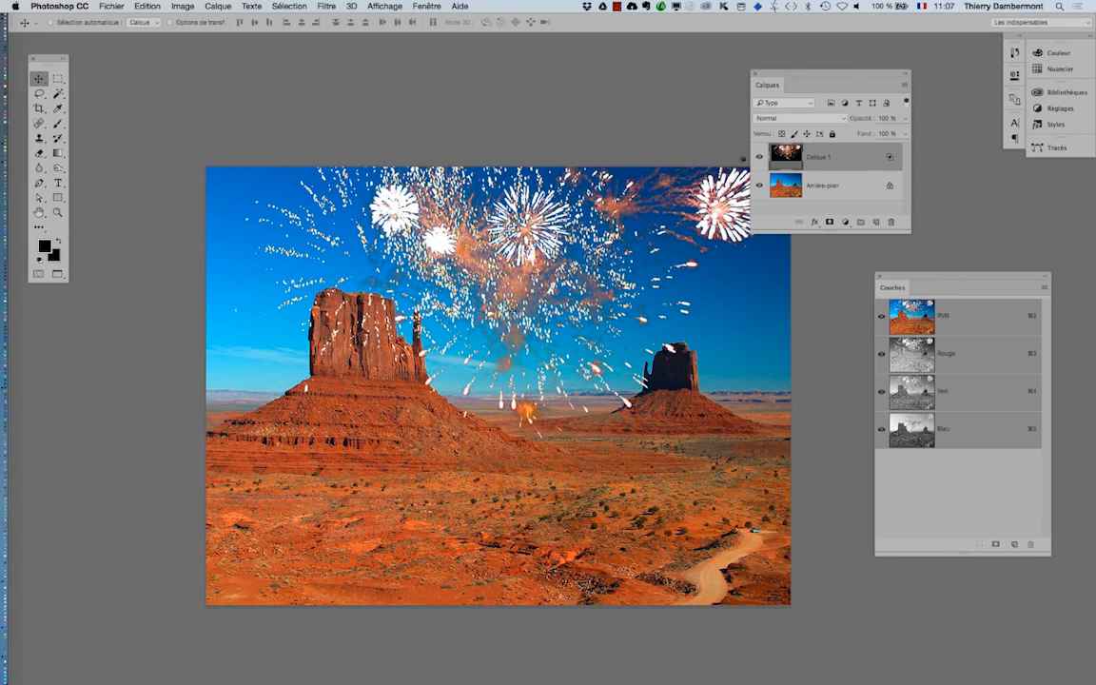
pyautogui.moveTo(772, 74); pyautogui.dragTo(843, 75)
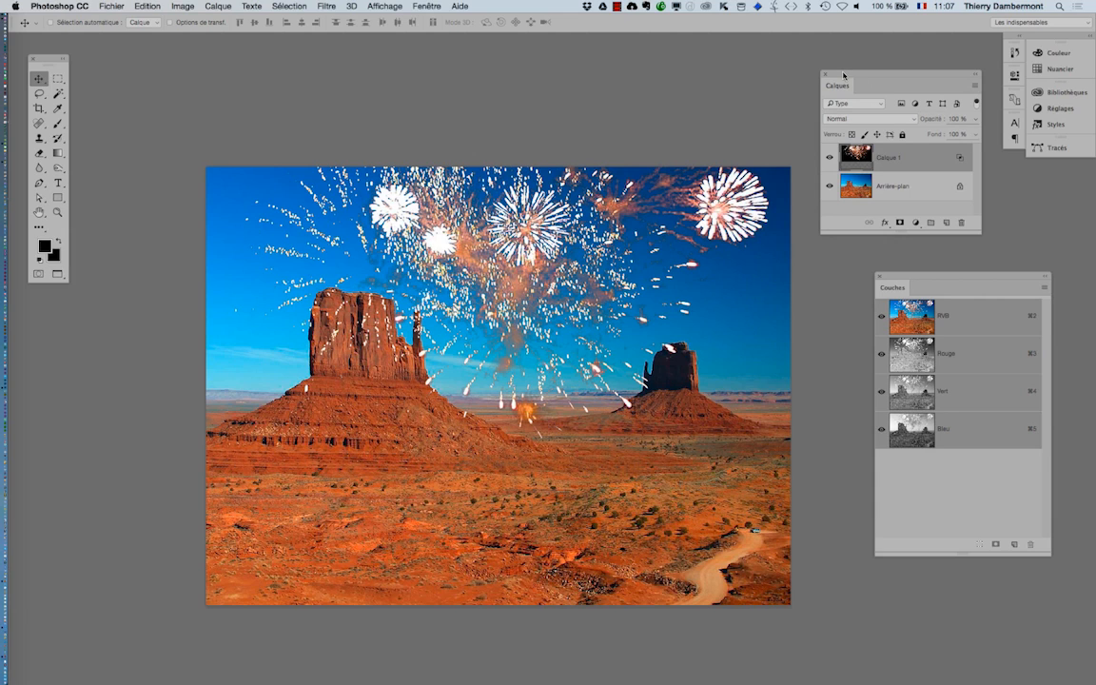